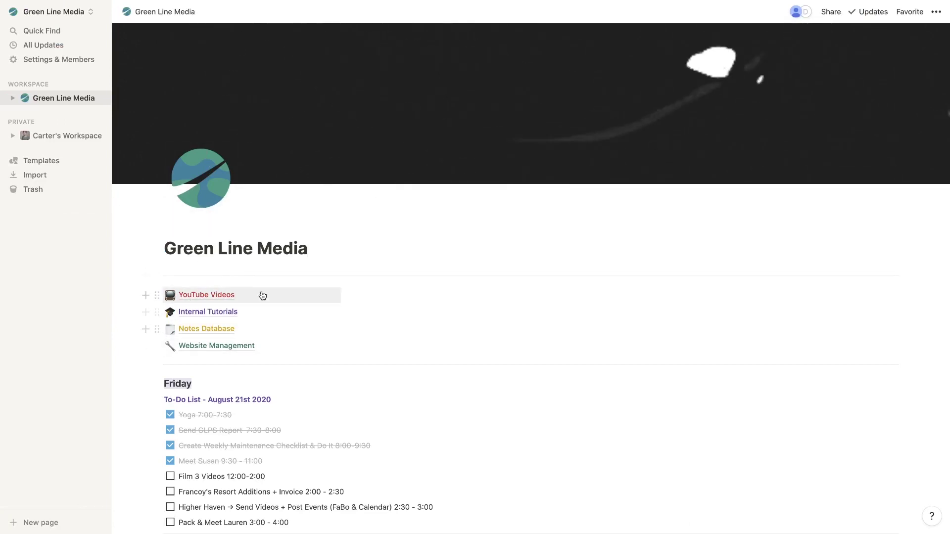
click(234, 301)
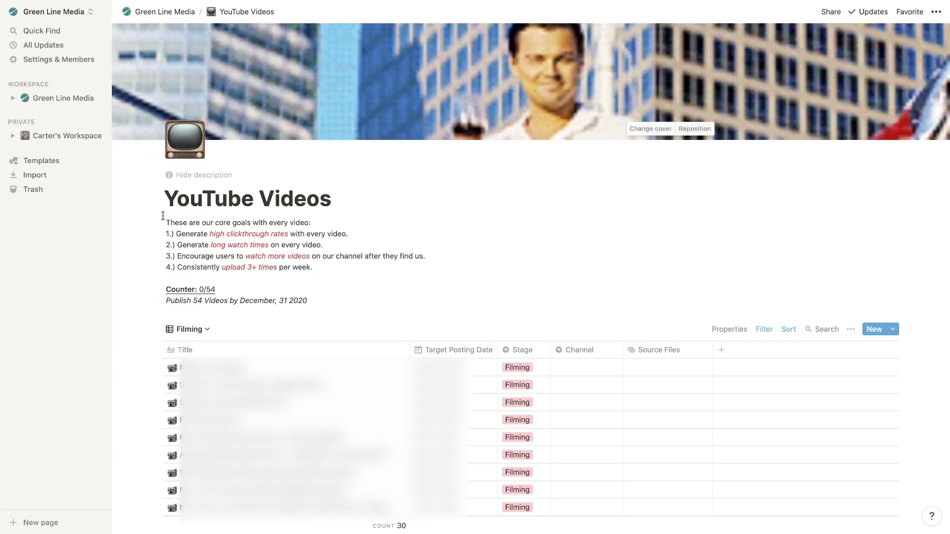
drag(167, 219, 322, 274)
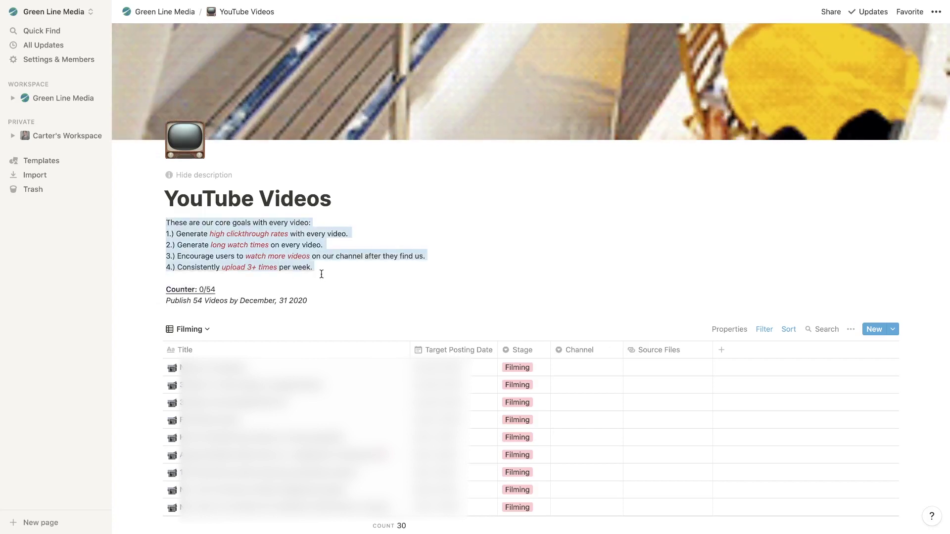
click(261, 253)
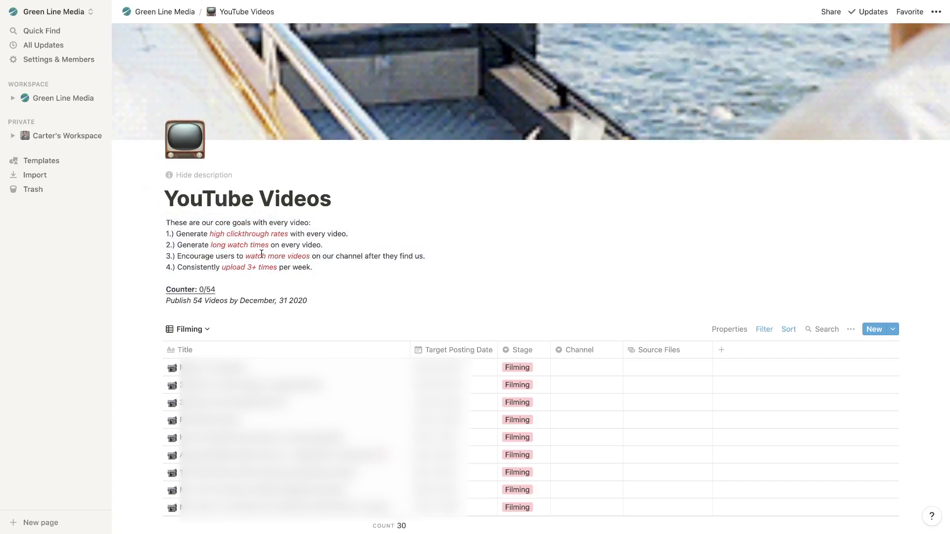
drag(197, 233, 348, 279)
click(348, 278)
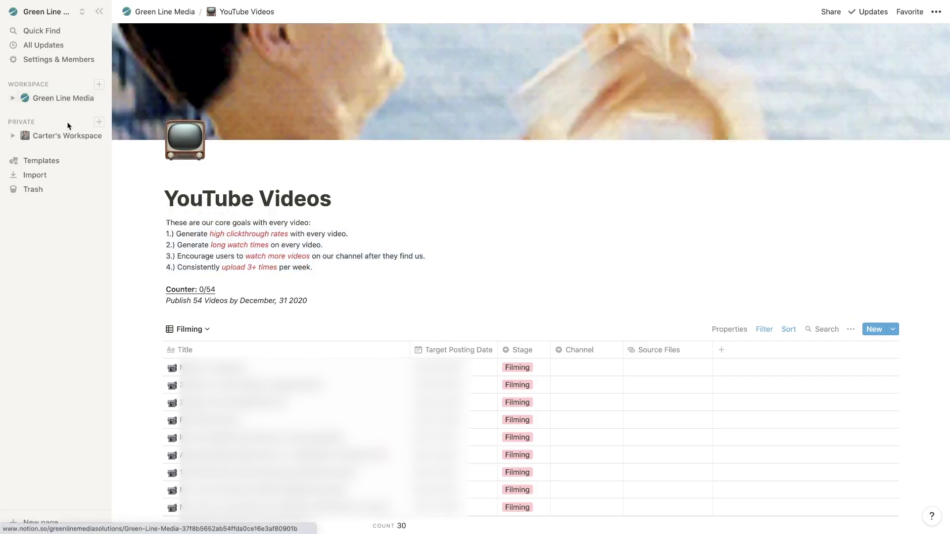
click(43, 98)
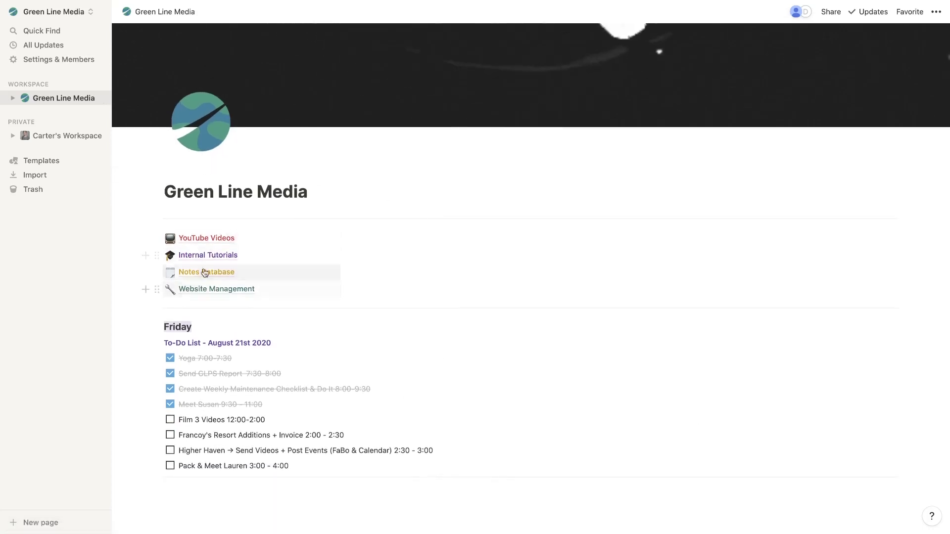
click(213, 256)
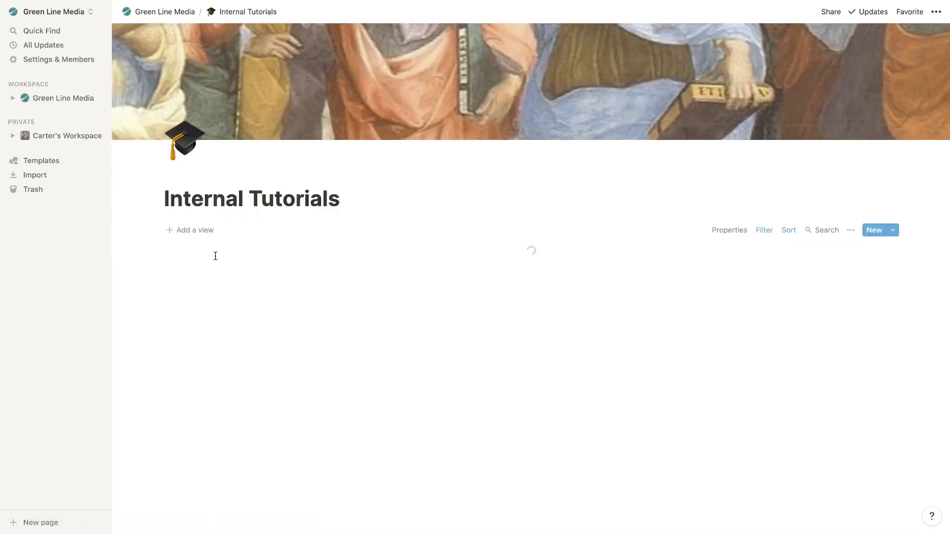
scroll(216, 258, down, 4)
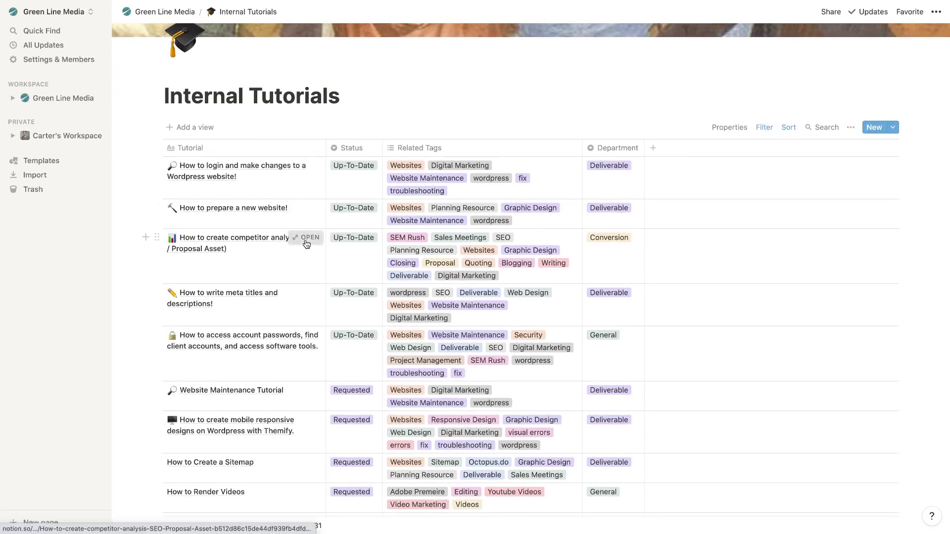
click(306, 238)
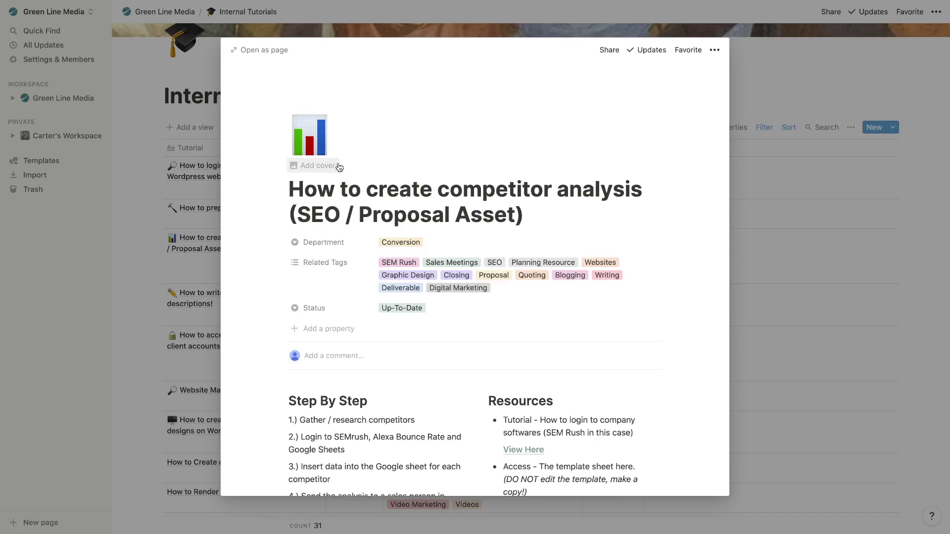
scroll(339, 168, down, 8)
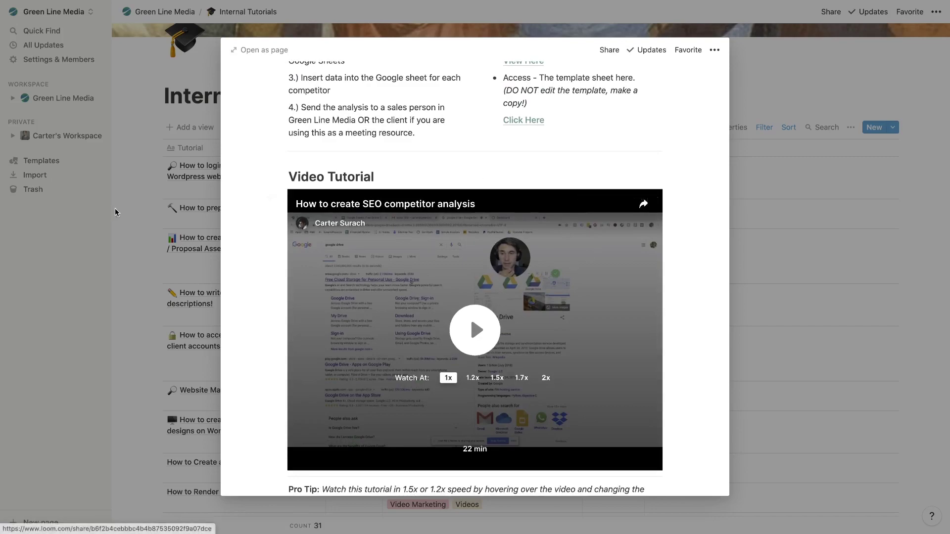
key(Escape)
scroll(297, 307, up, 3)
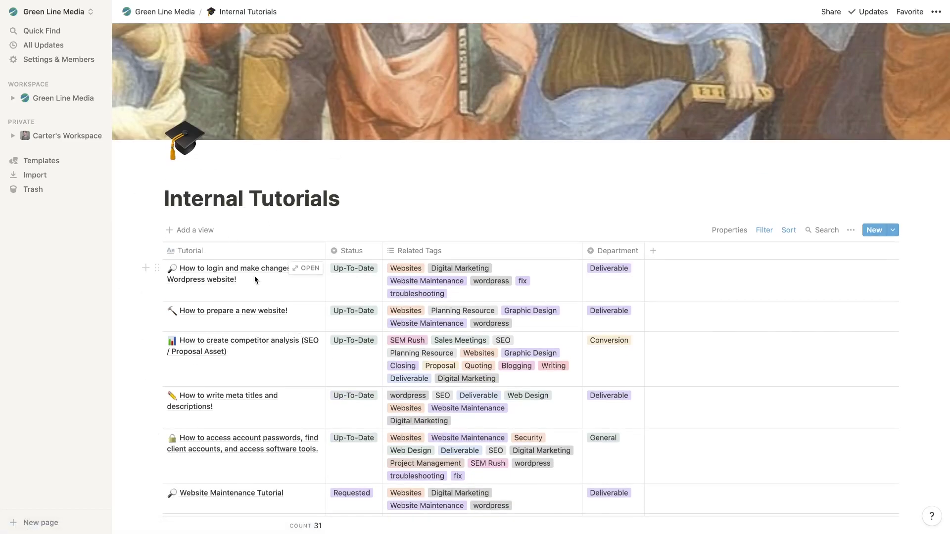
scroll(254, 275, down, 3)
scroll(245, 276, up, 3)
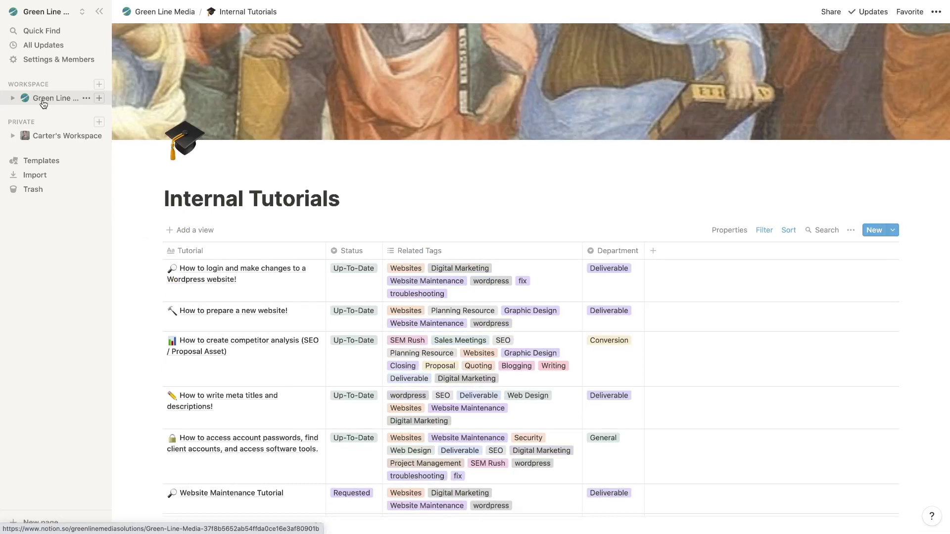
scroll(308, 435, down, 4)
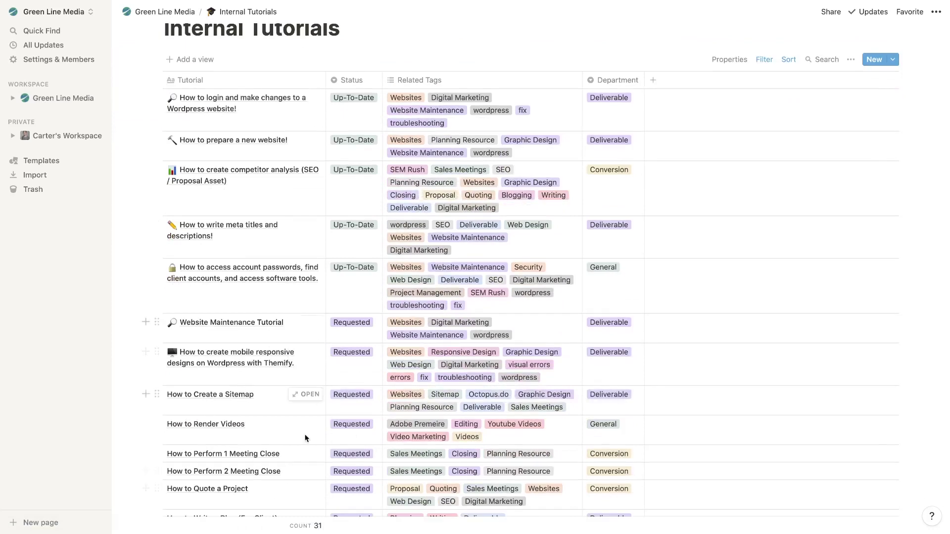
scroll(315, 340, up, 4)
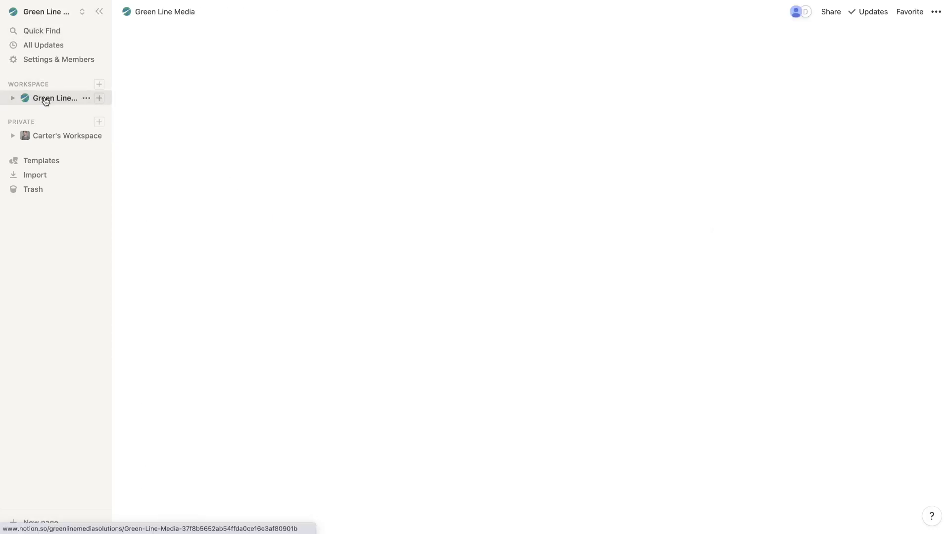
scroll(235, 208, down, 3)
click(220, 246)
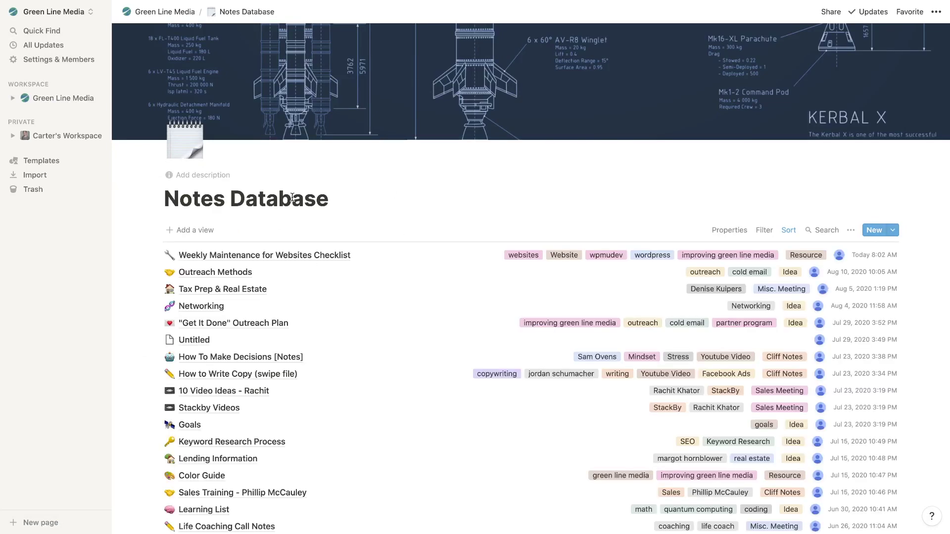
scroll(292, 198, down, 3)
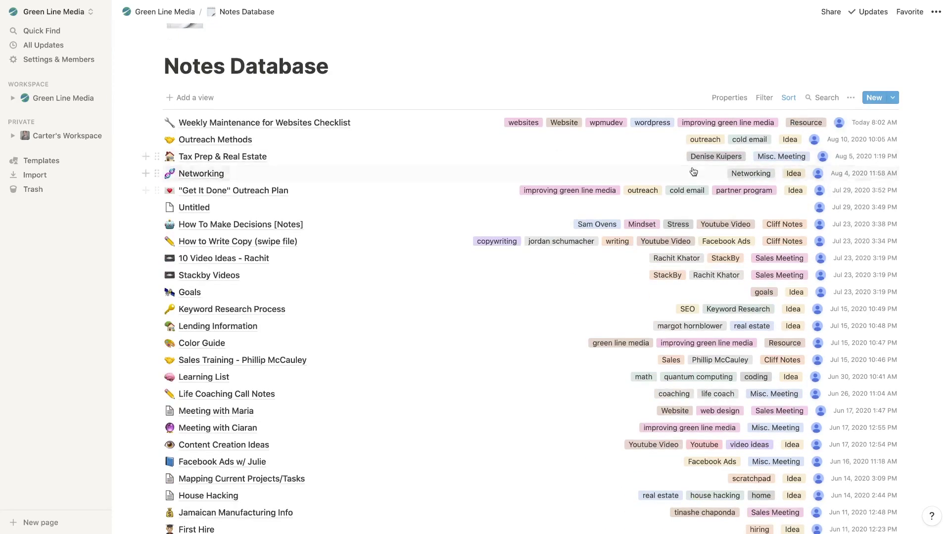
click(825, 98)
text(facebook ads)
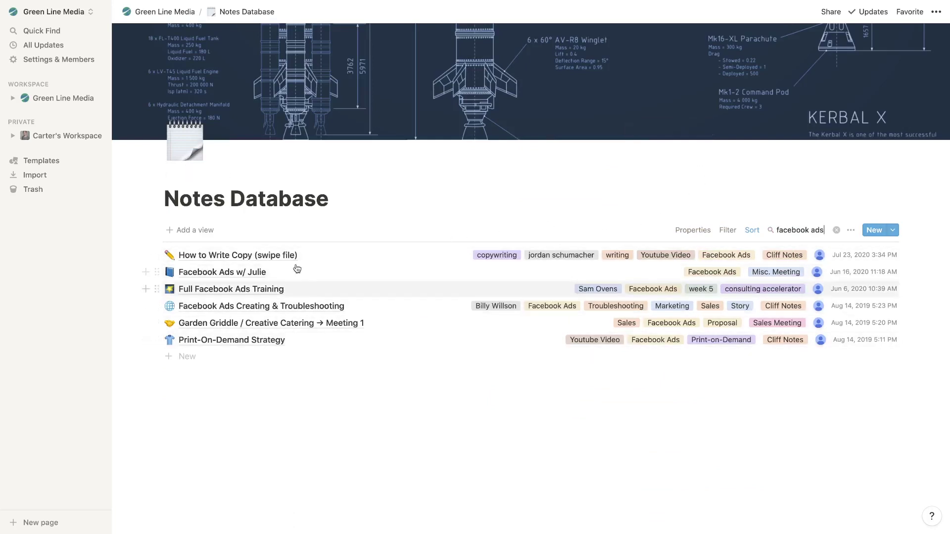
click(243, 255)
scroll(361, 183, down, 6)
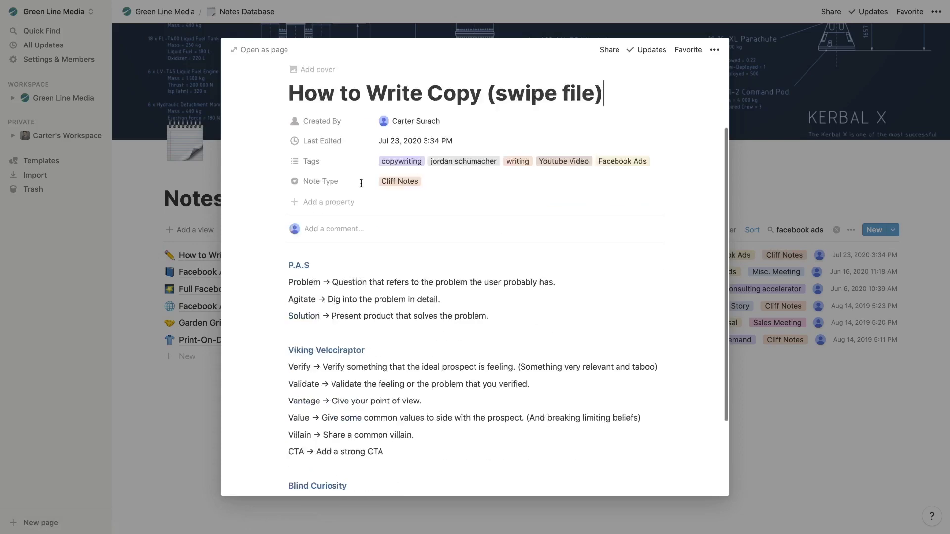
scroll(362, 183, up, 5)
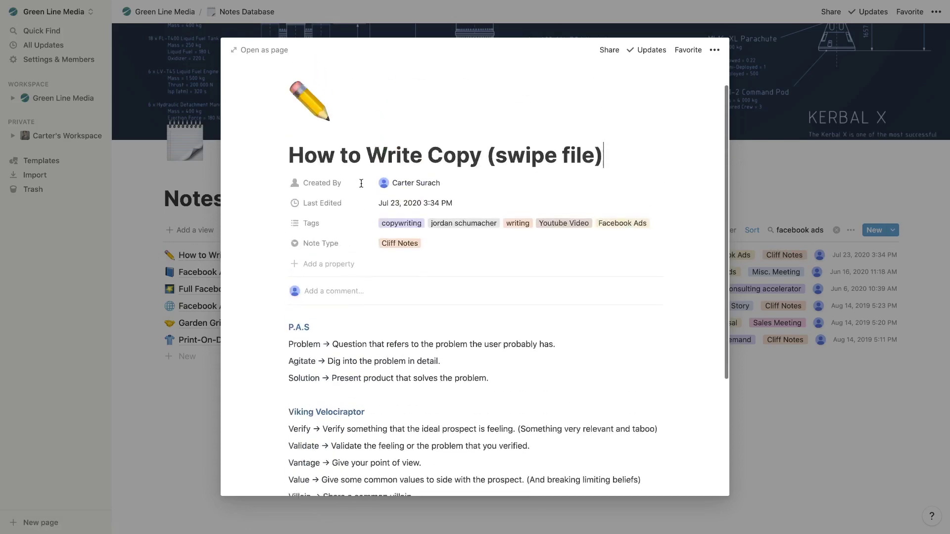
click(157, 106)
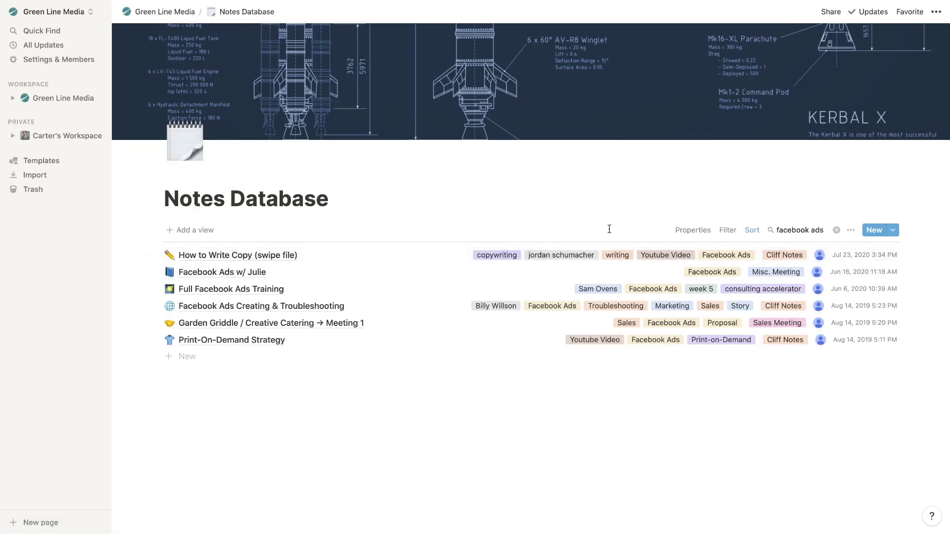
triple_click(810, 234)
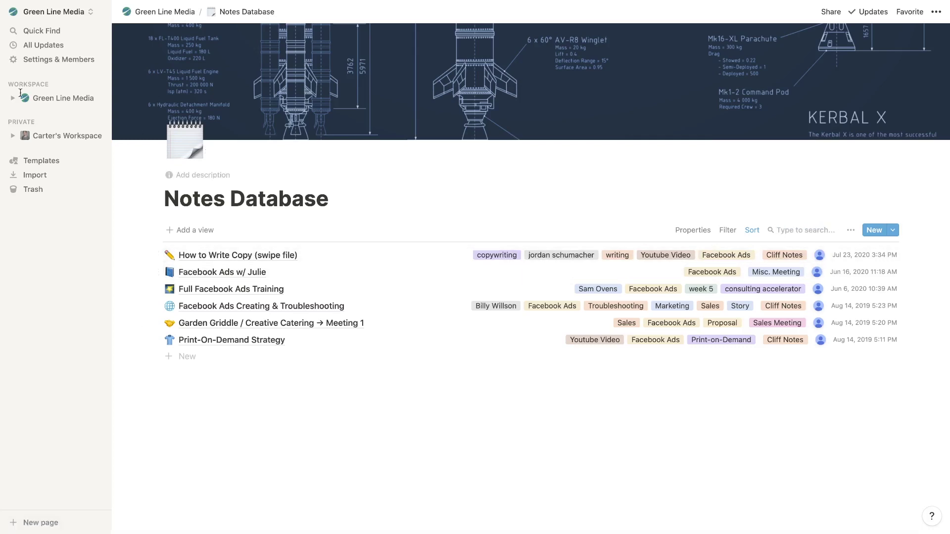
click(25, 98)
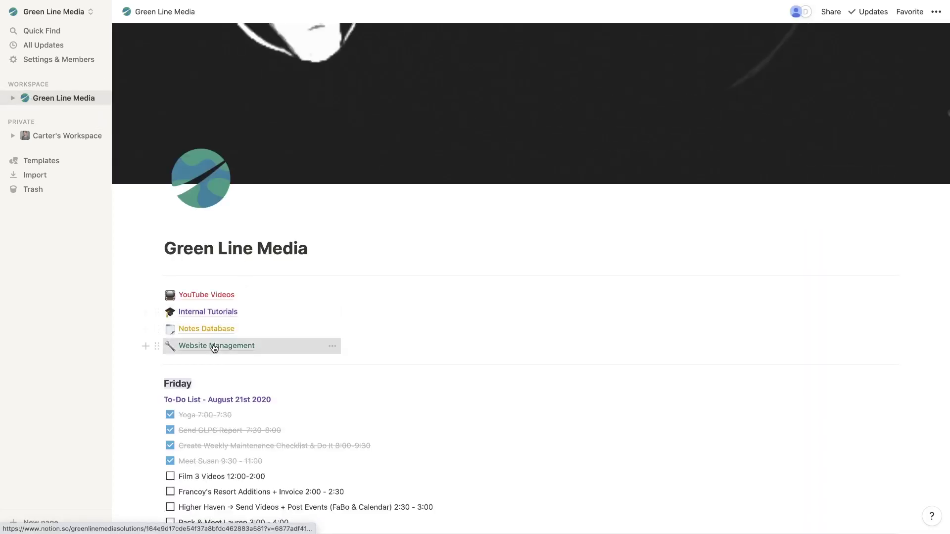
Open the Website Management page and preview the first retainer's entry
click(214, 347)
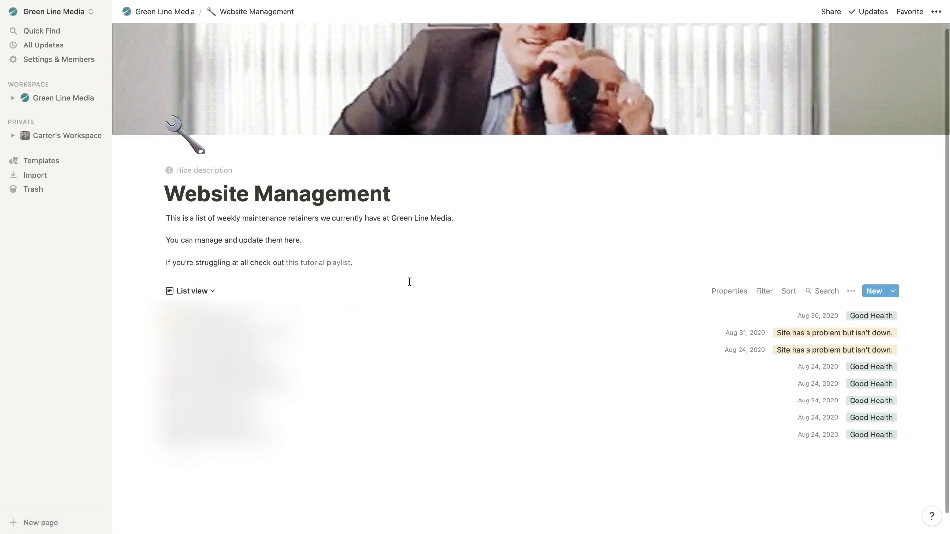
mouse_move(512, 134)
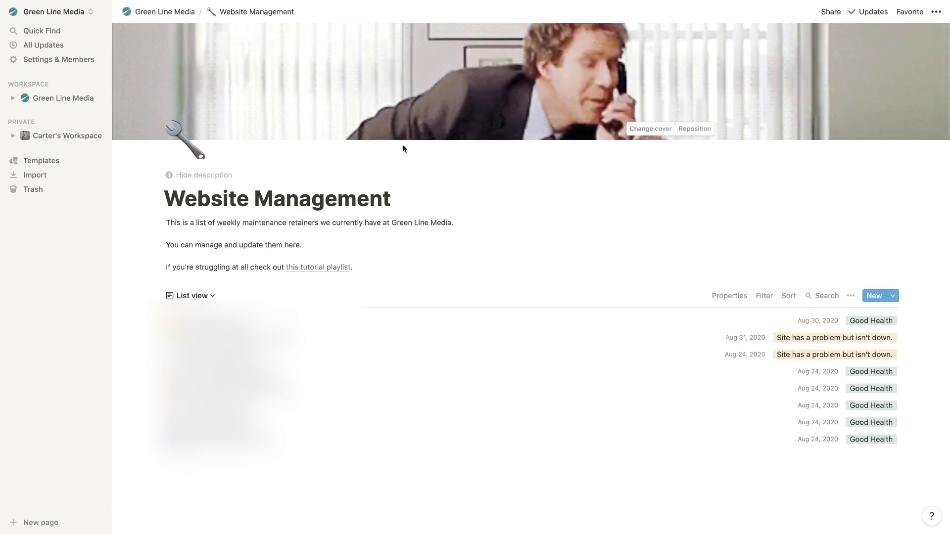
click(233, 322)
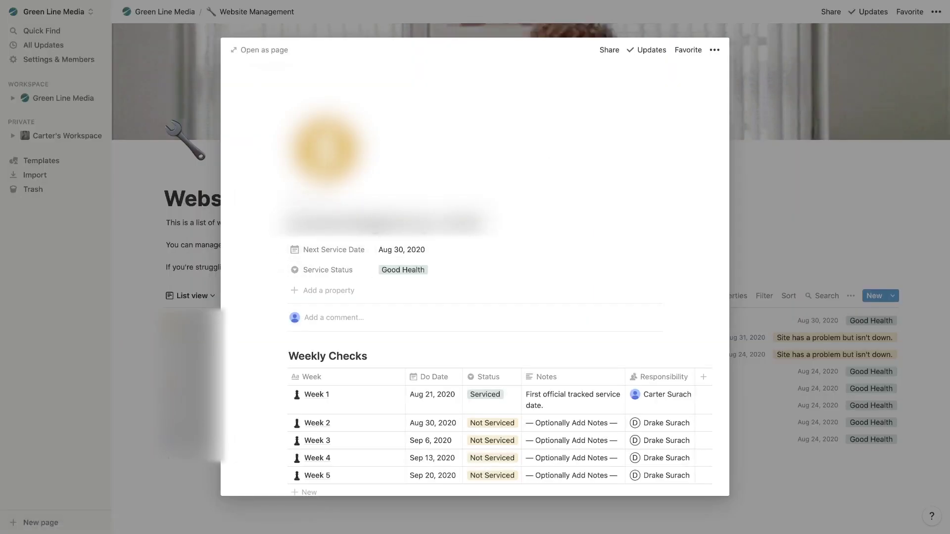
scroll(264, 341, down, 2)
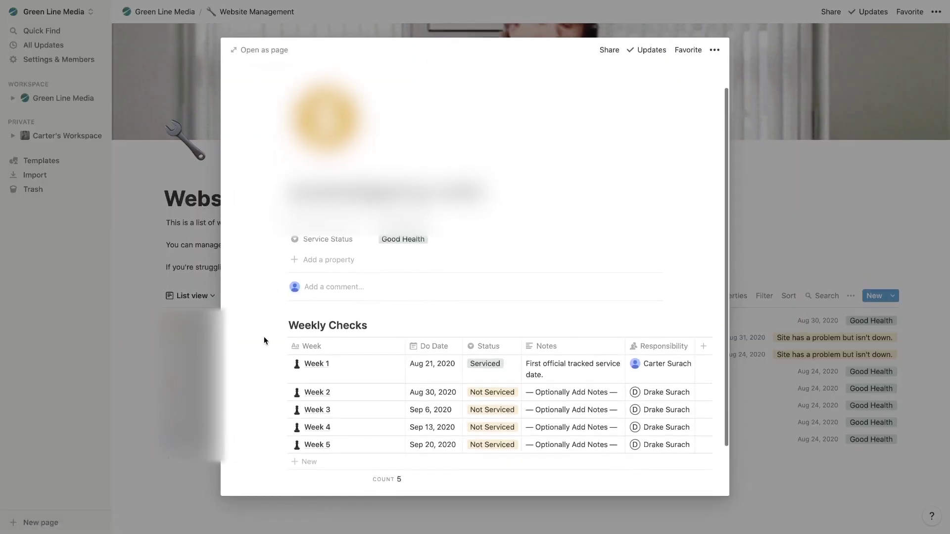
scroll(263, 336, down, 1)
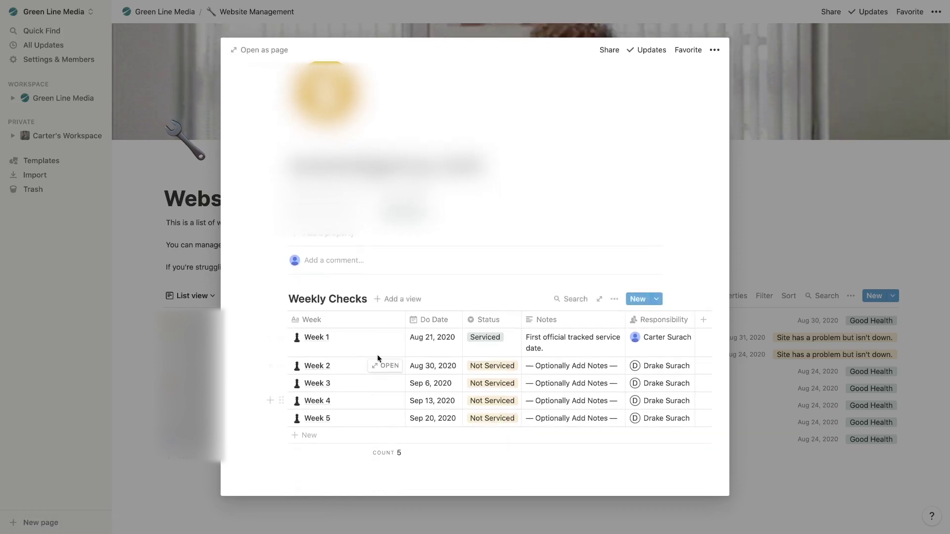
Open the Week 1 check page, close the preview, and go to the Green Line Media home page
click(383, 338)
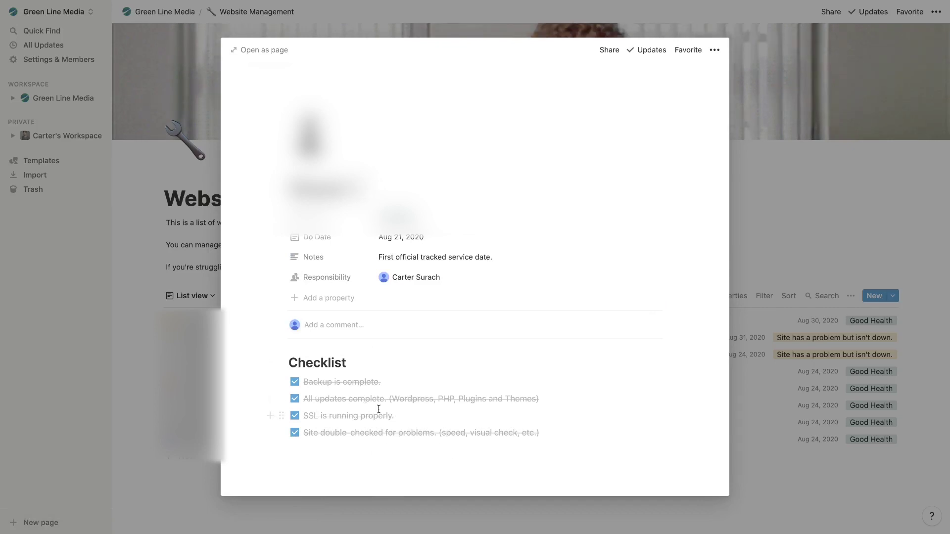
click(347, 325)
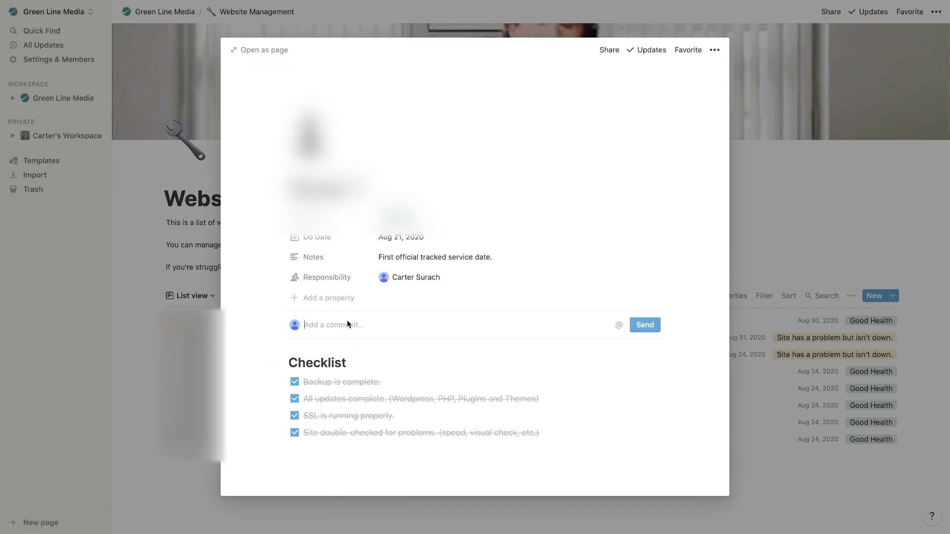
click(114, 265)
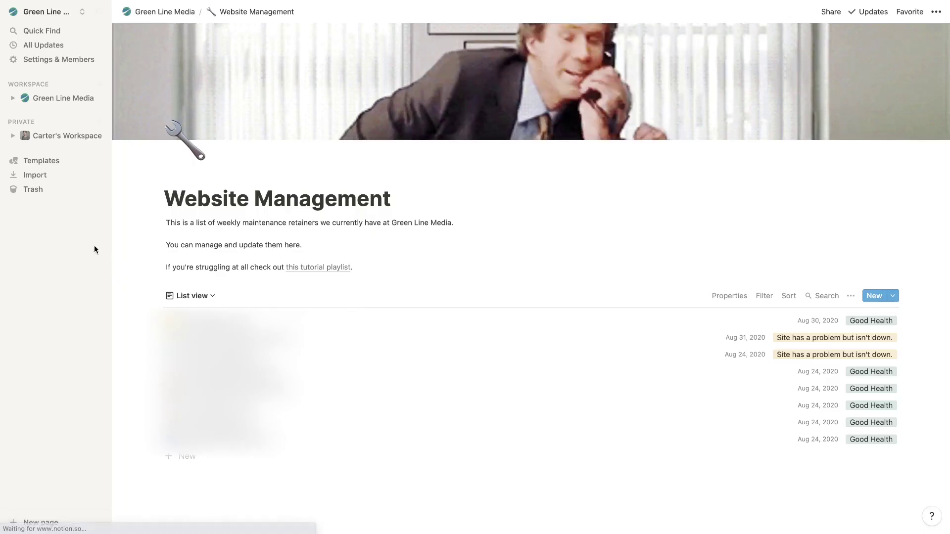
click(47, 102)
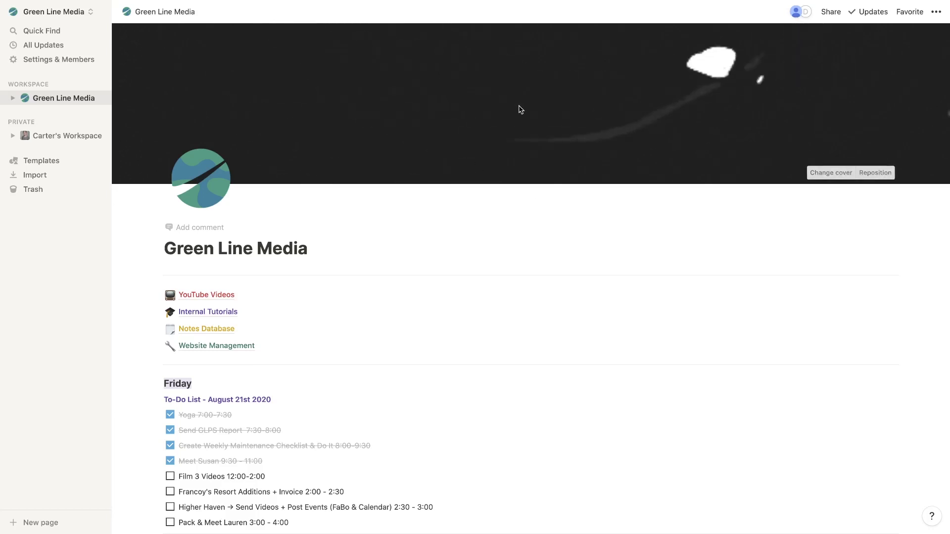
Scroll the Green Line Media home page and show the browser's bookmarks bar
scroll(404, 279, down, 2)
scroll(403, 279, up, 3)
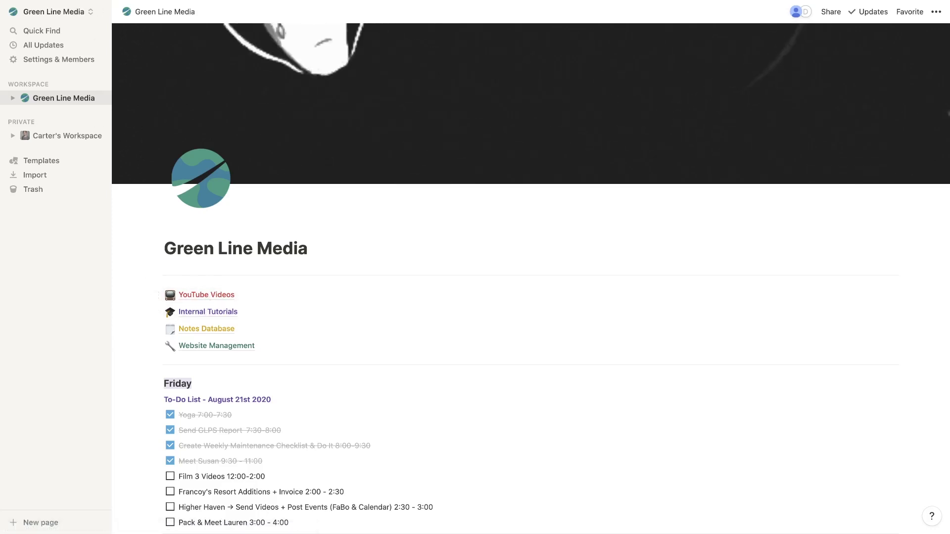
key(super+shift+b)
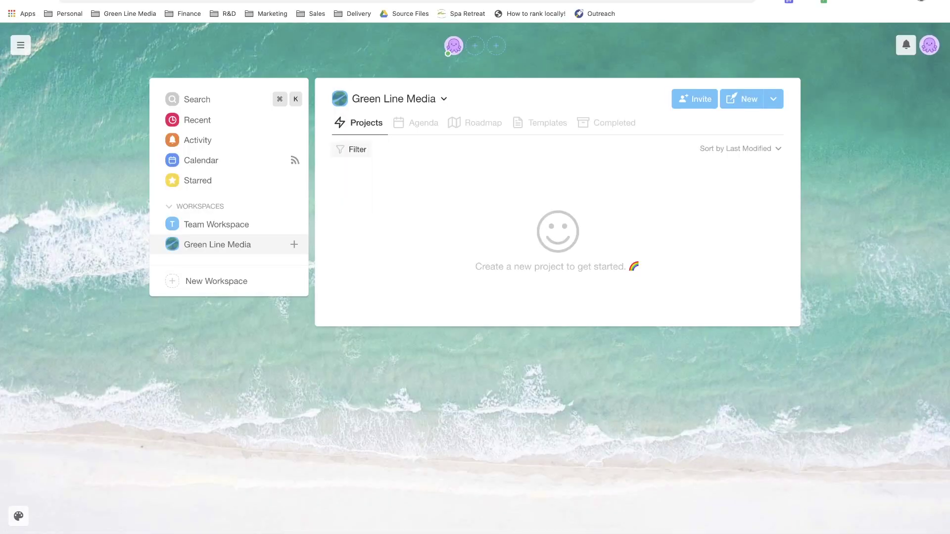
key(super+shift+b)
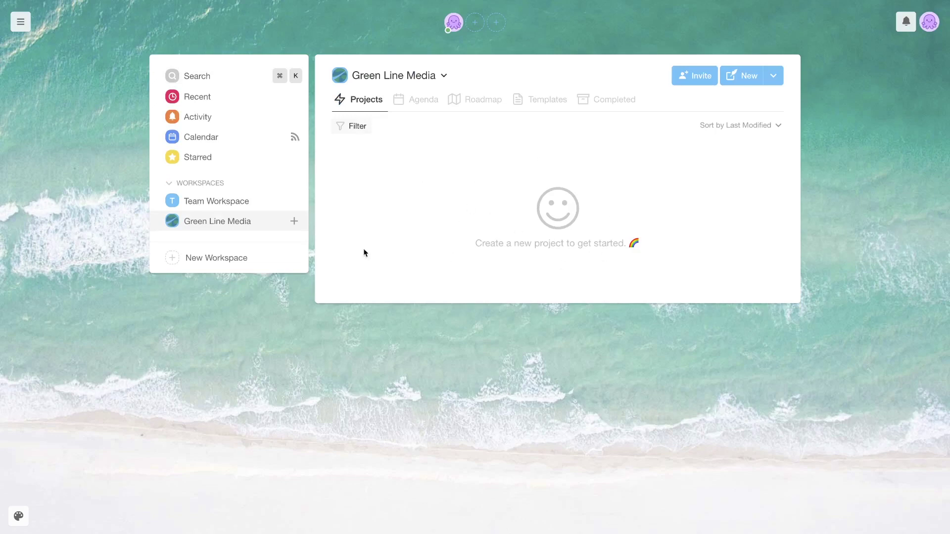
Create a new Green Line Media project from the Weekly Planner template
click(750, 76)
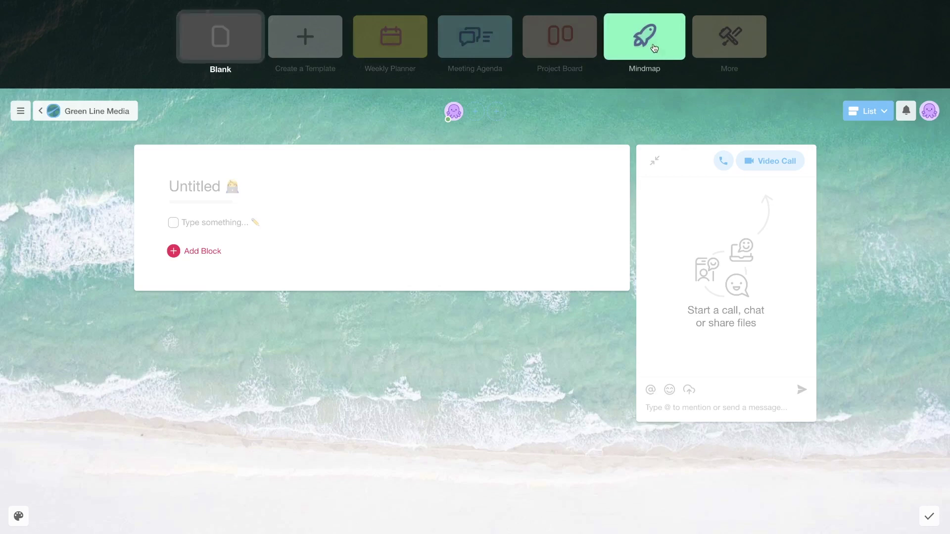
click(399, 52)
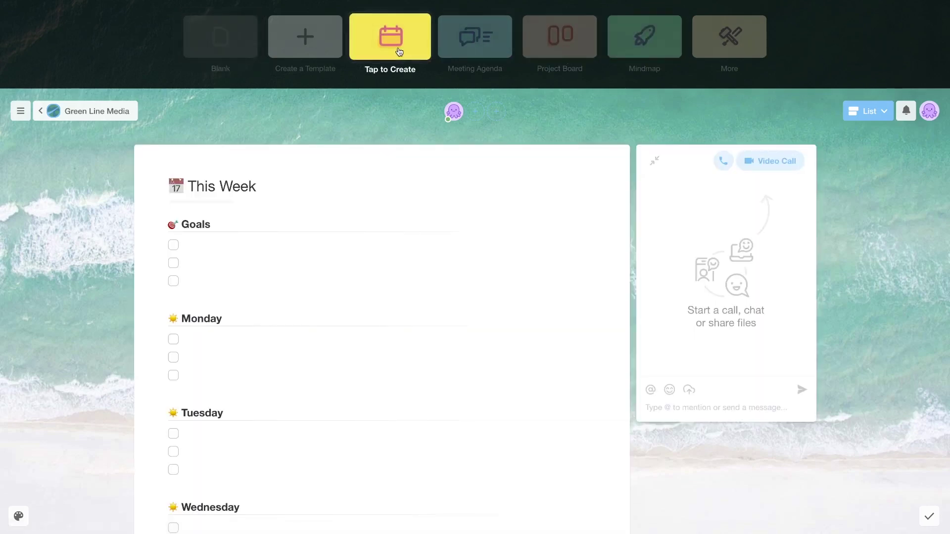
Enter 'Film 3 Videos' and 'Workout 5x' as goals and delete the empty third goal line
scroll(255, 184, down, 2)
scroll(254, 184, up, 2)
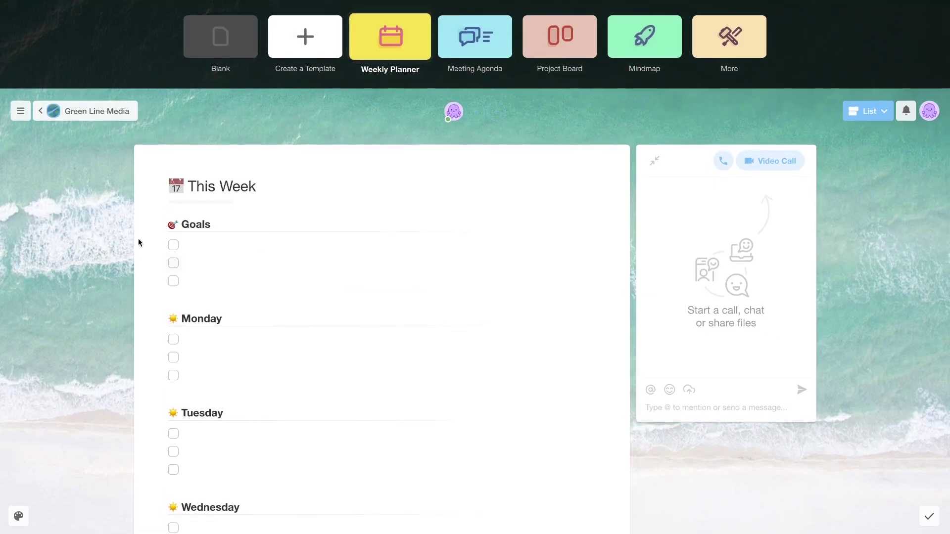
scroll(184, 227, down, 1)
scroll(185, 227, down, 1)
click(227, 158)
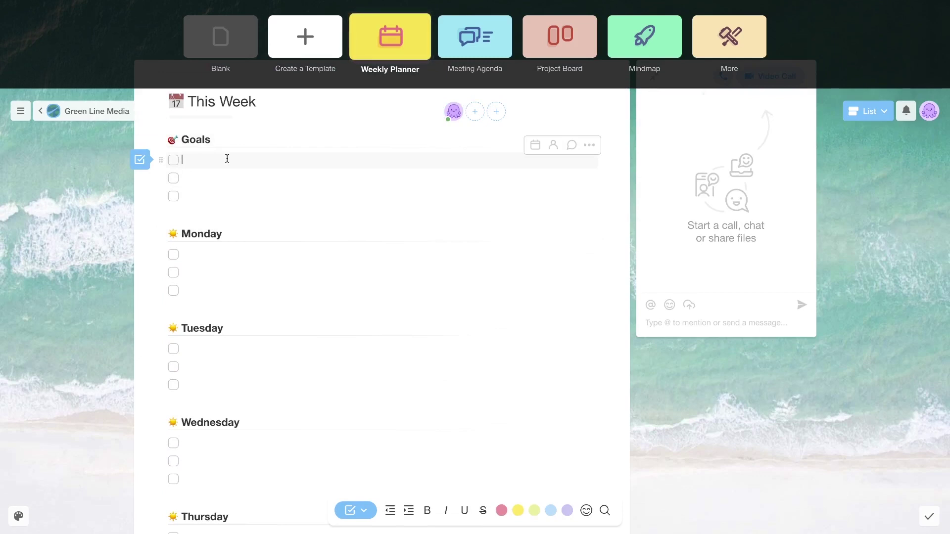
text(Film 3 Videos)
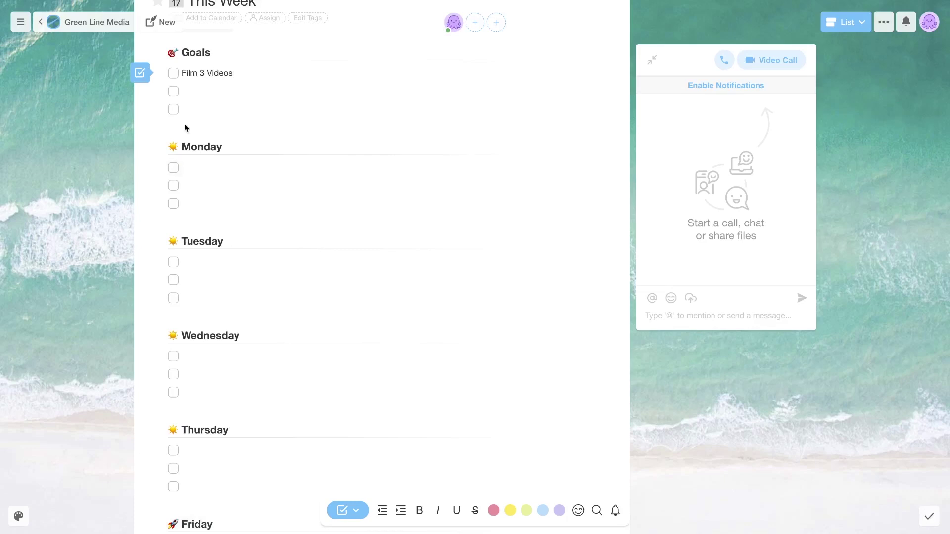
click(204, 88)
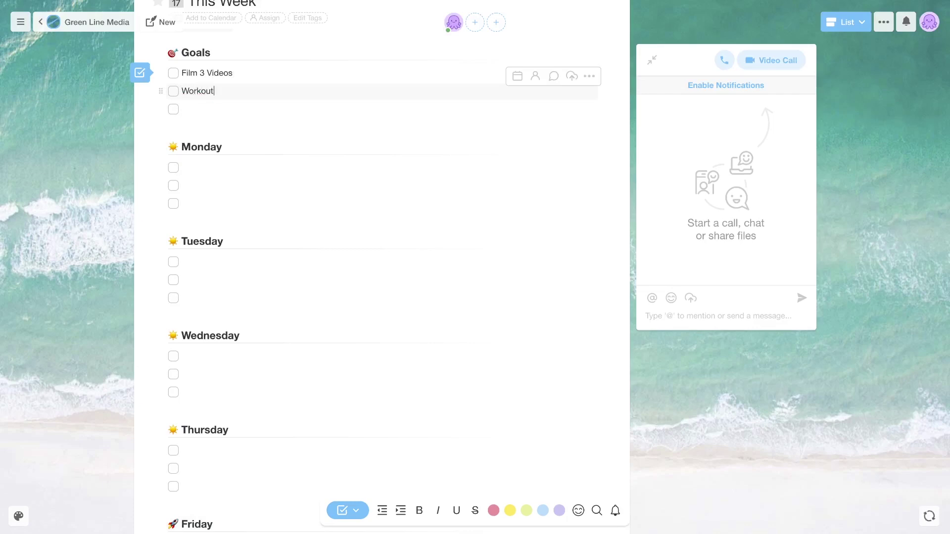
click(198, 105)
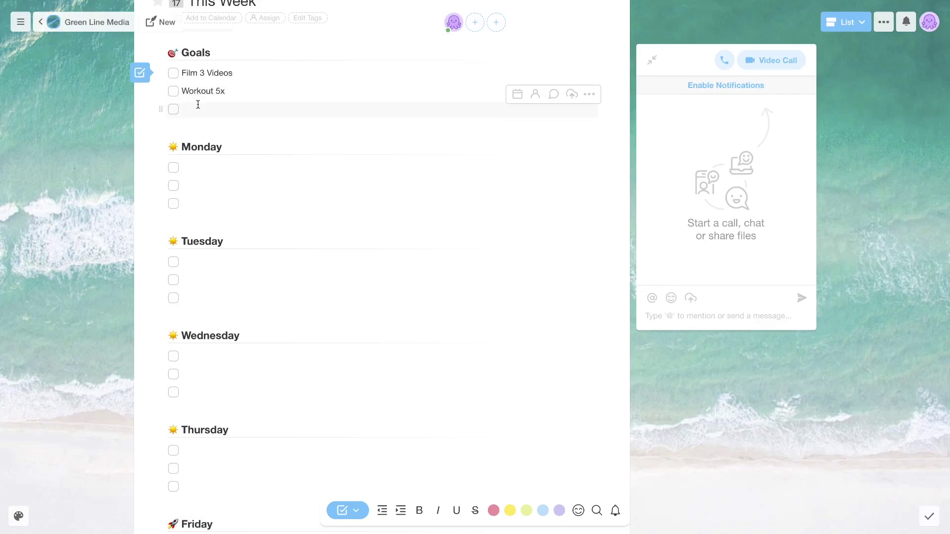
key(BackSpace)
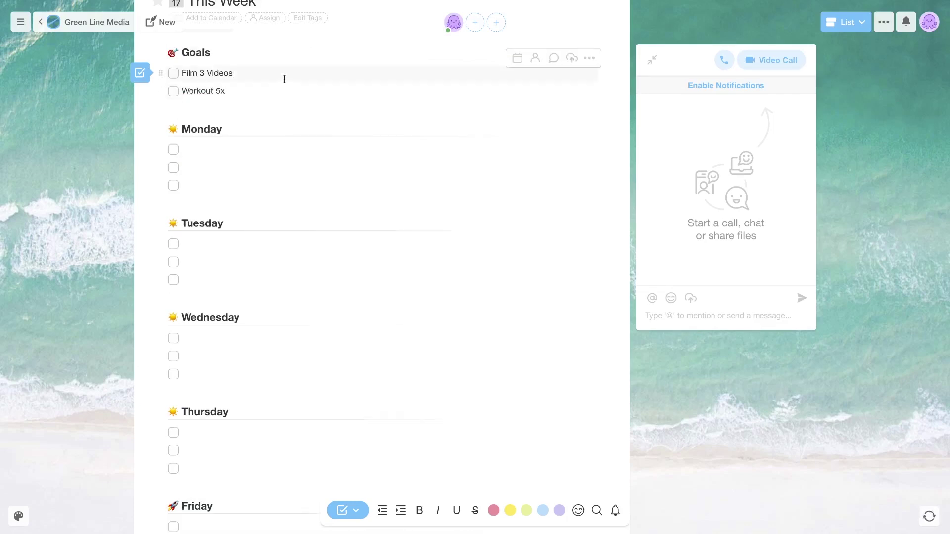
Try moving the Notes section above Sunday, then begin creating a 'Weekly Plan' project tag
scroll(272, 35, down, 1)
scroll(272, 35, down, 3)
scroll(271, 35, up, 2)
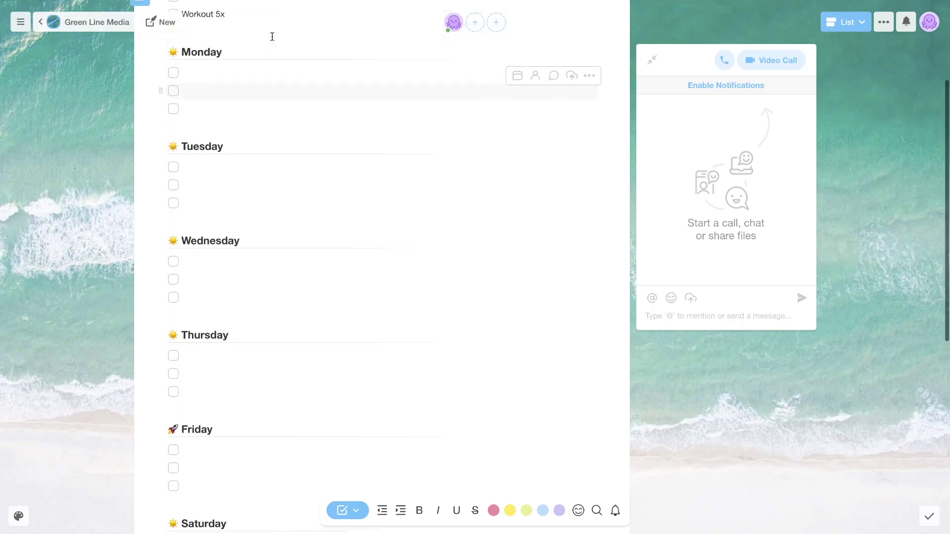
scroll(272, 35, down, 6)
scroll(272, 35, down, 5)
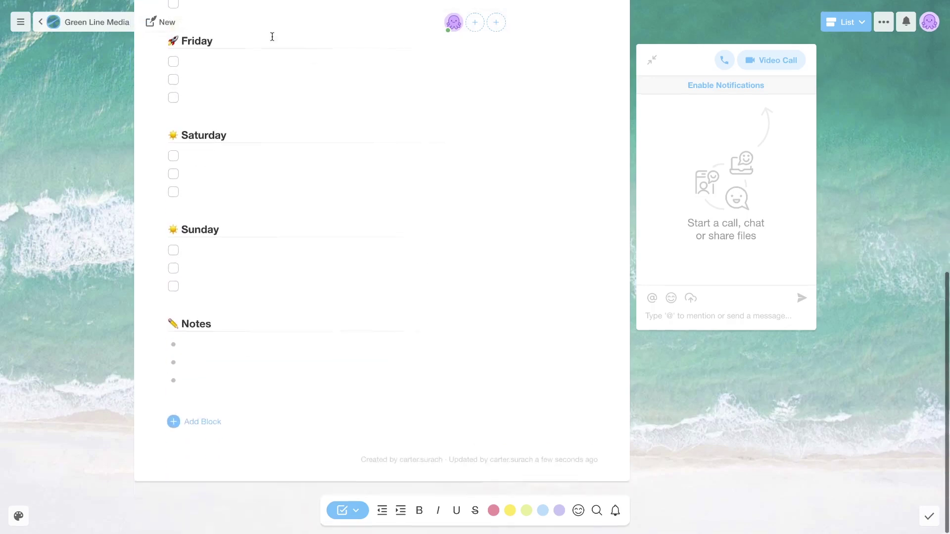
click(198, 345)
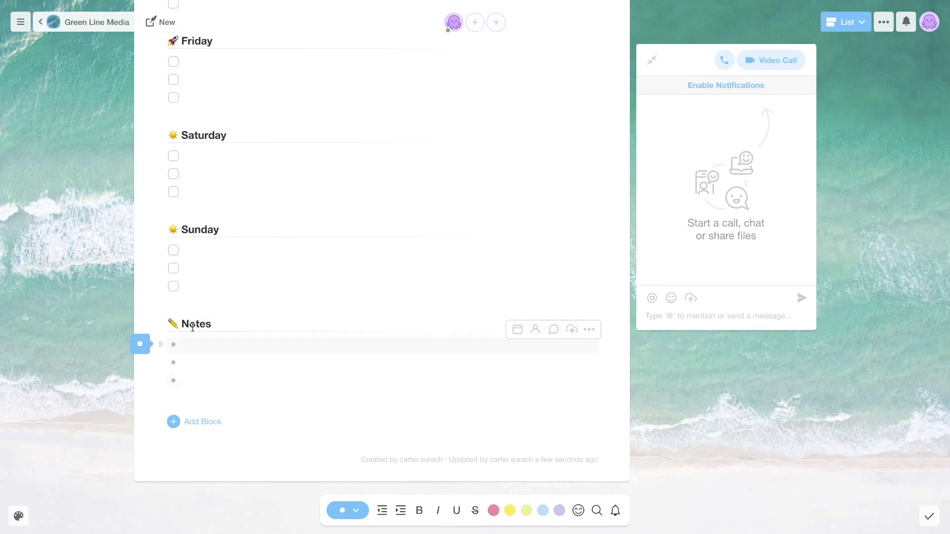
drag(161, 324, 201, 324)
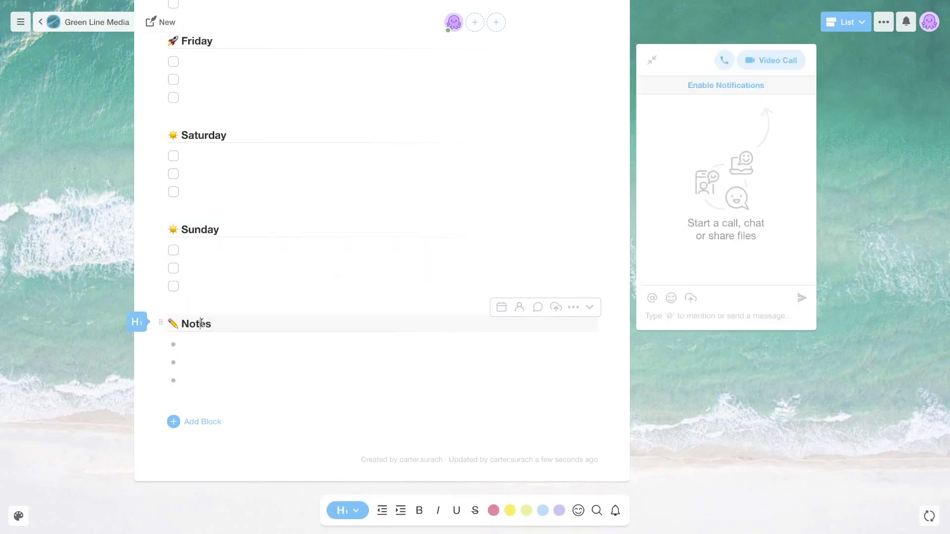
scroll(202, 322, up, 10)
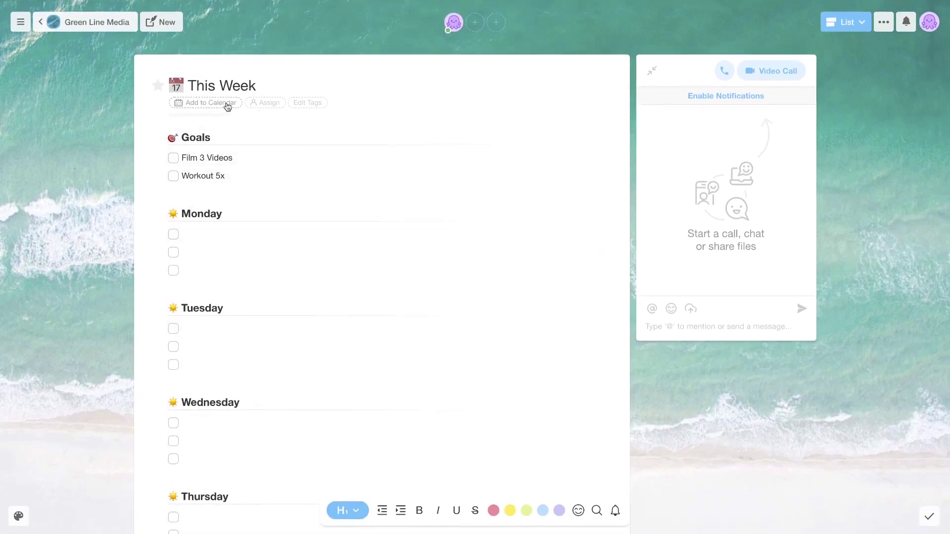
click(299, 105)
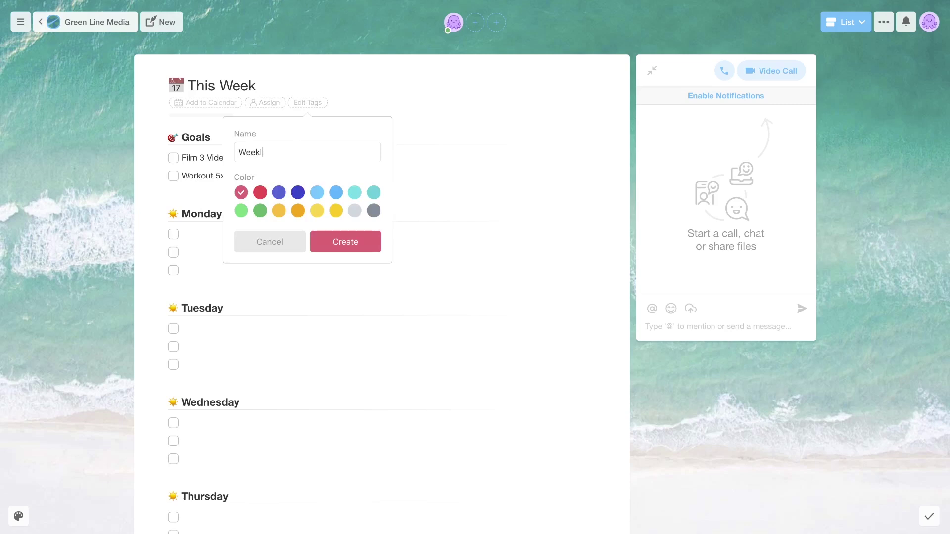
Give the 'Weekly Plan' tag a dark blue colour and create it
click(299, 193)
click(346, 240)
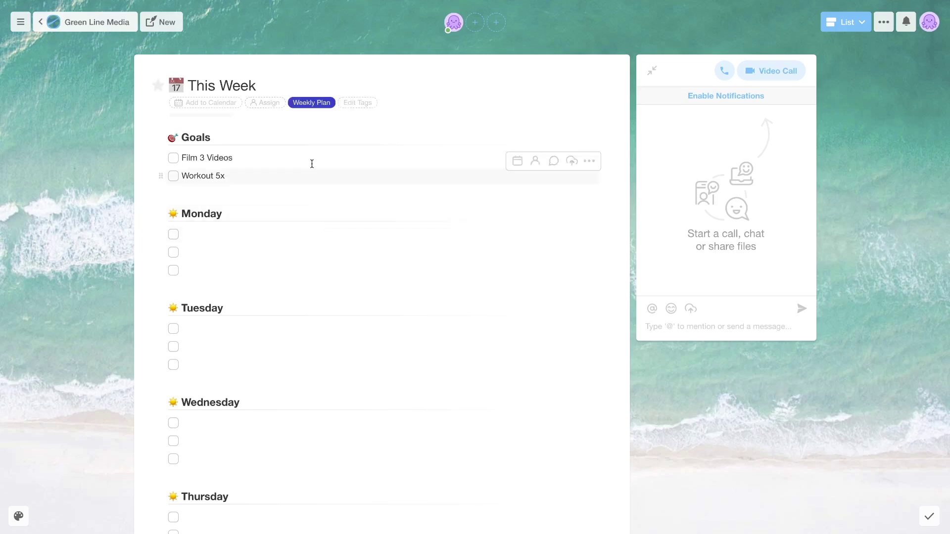
Set the project's date range to Aug 23 – Aug 29
click(184, 103)
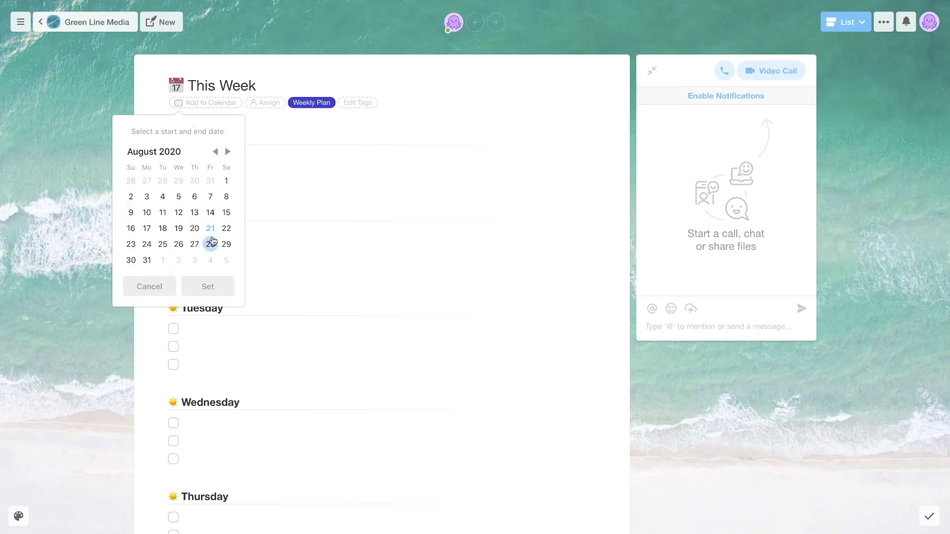
click(226, 228)
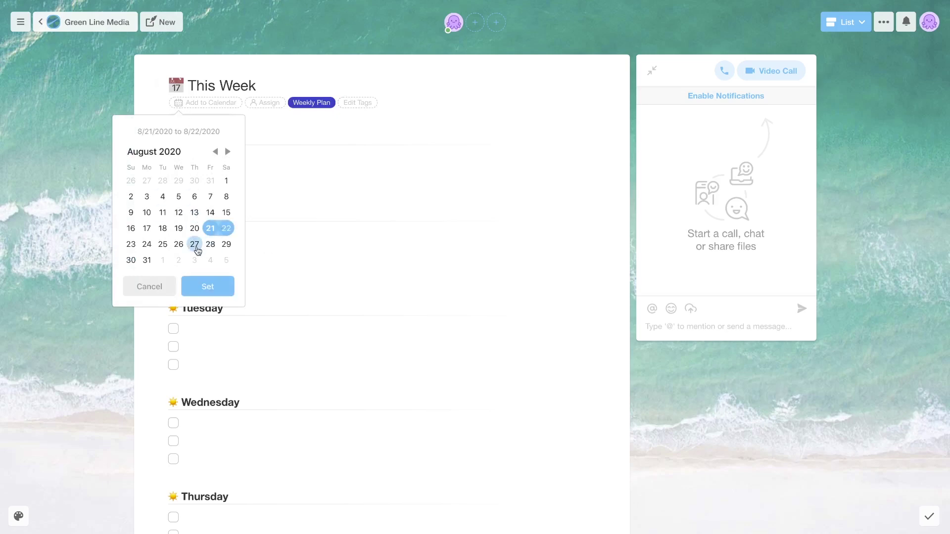
click(131, 245)
click(225, 245)
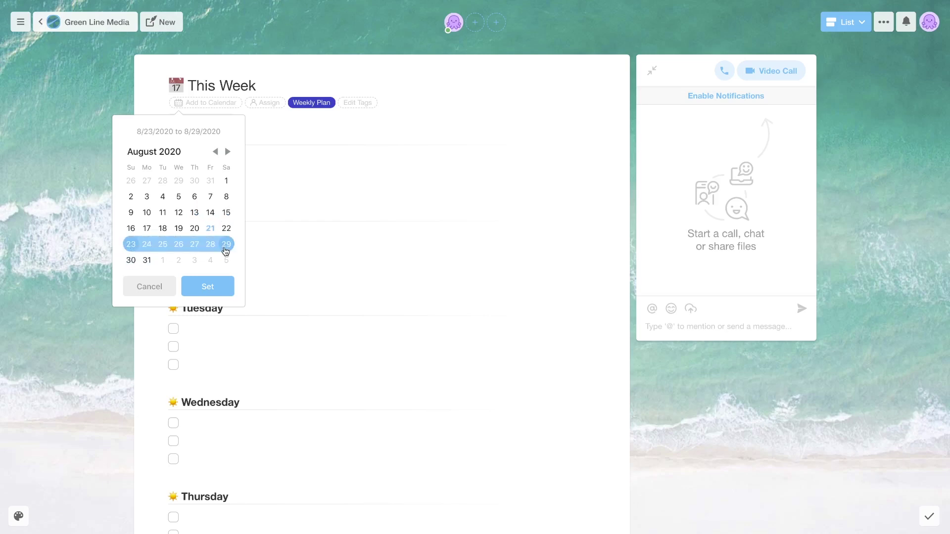
click(208, 290)
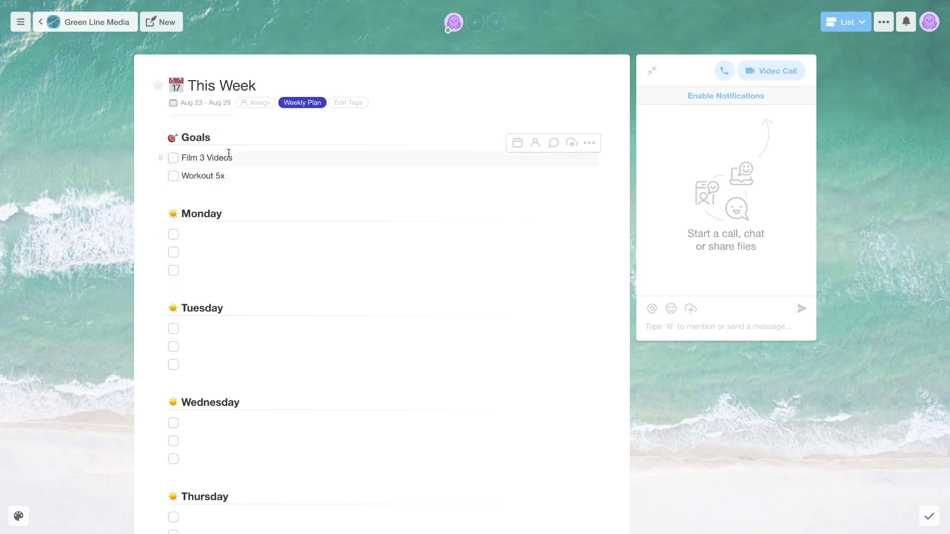
click(174, 85)
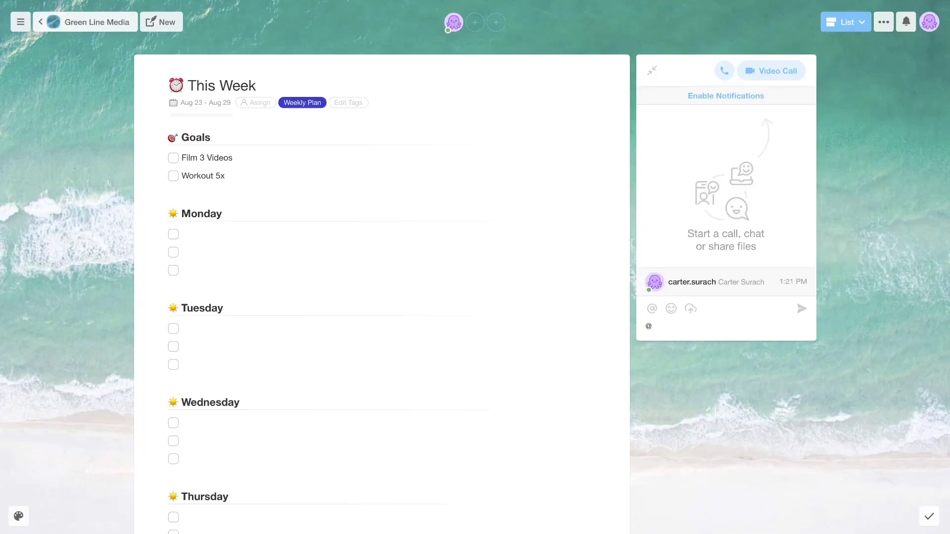
Remove the stray '@' from the chat box and bring up the project view list
key(BackSpace)
click(852, 25)
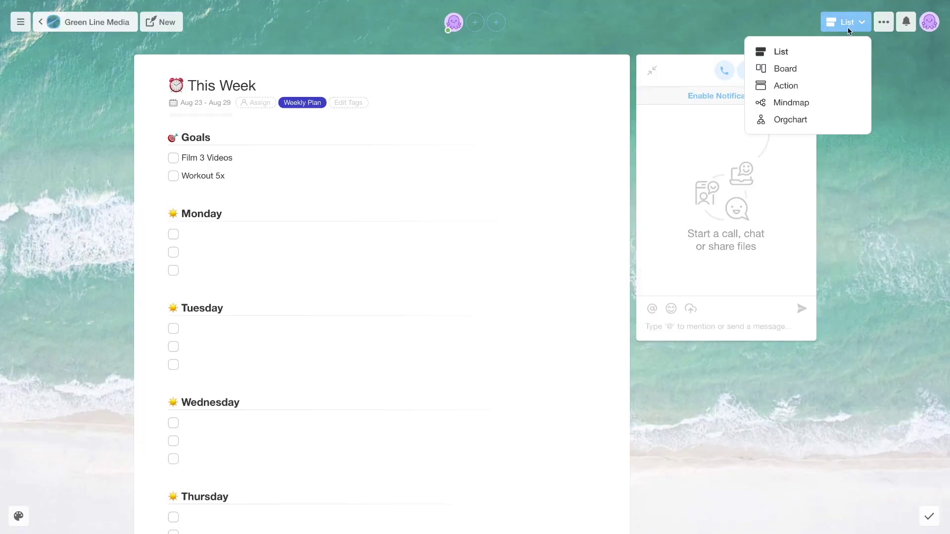
Switch the project to Board view and scroll across its columns
click(816, 67)
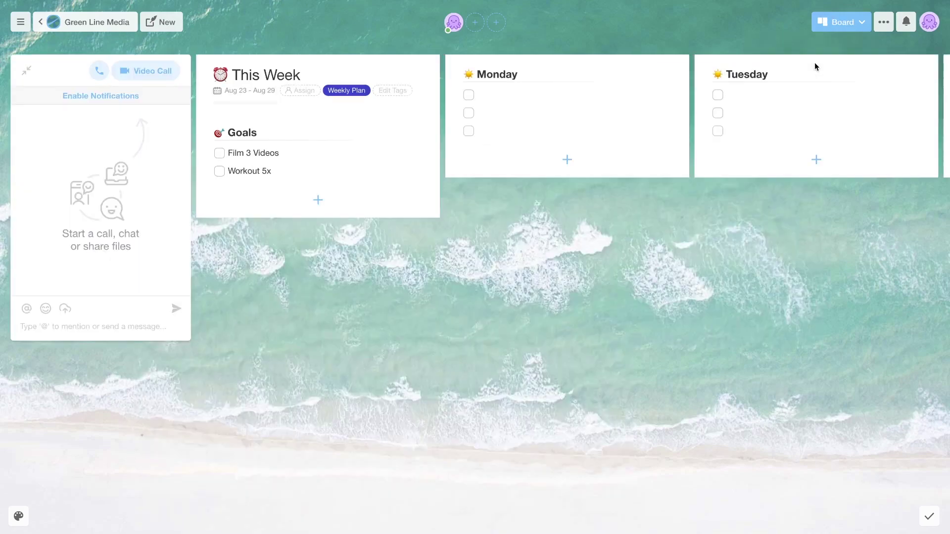
scroll(562, 116, right, 15)
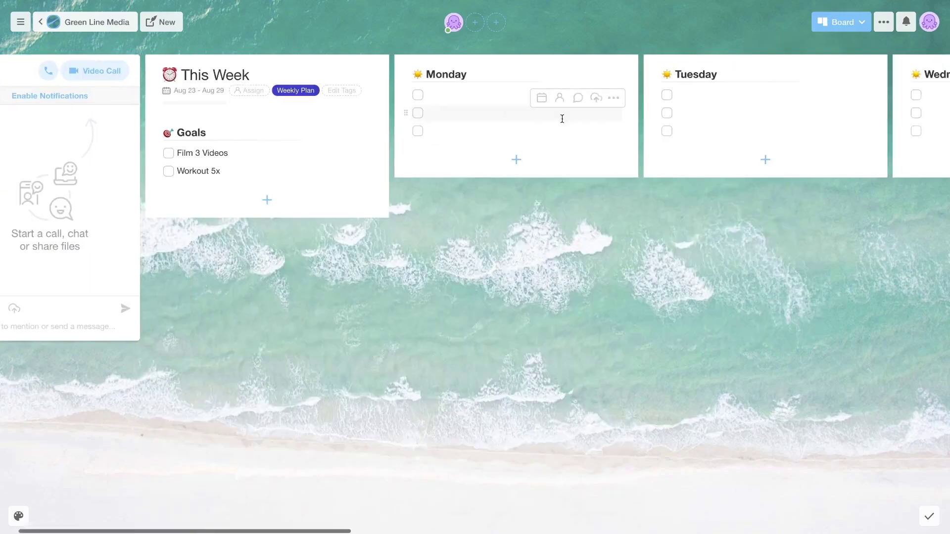
scroll(562, 119, right, 5)
scroll(562, 119, left, 20)
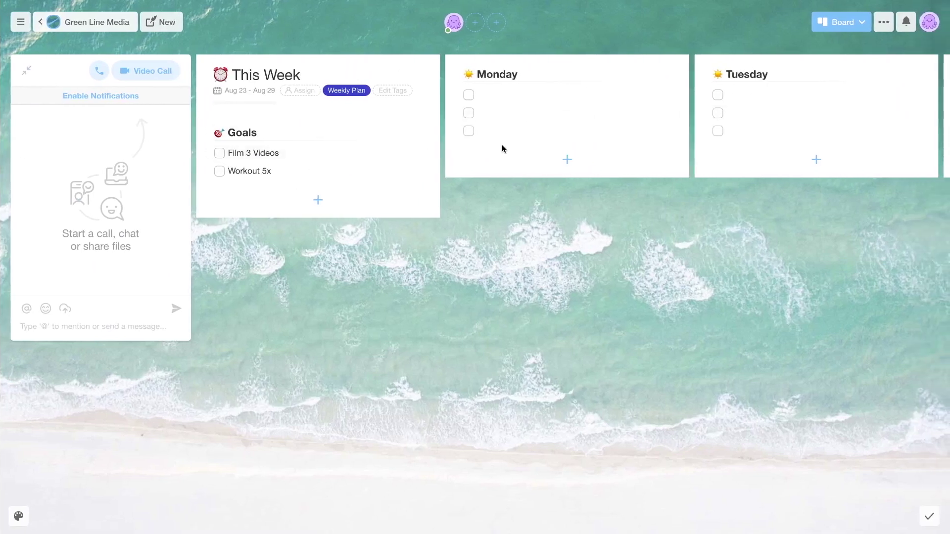
scroll(502, 145, right, 10)
scroll(502, 145, left, 3)
scroll(502, 149, left, 10)
Switch the project through List view to the Action layout
click(857, 33)
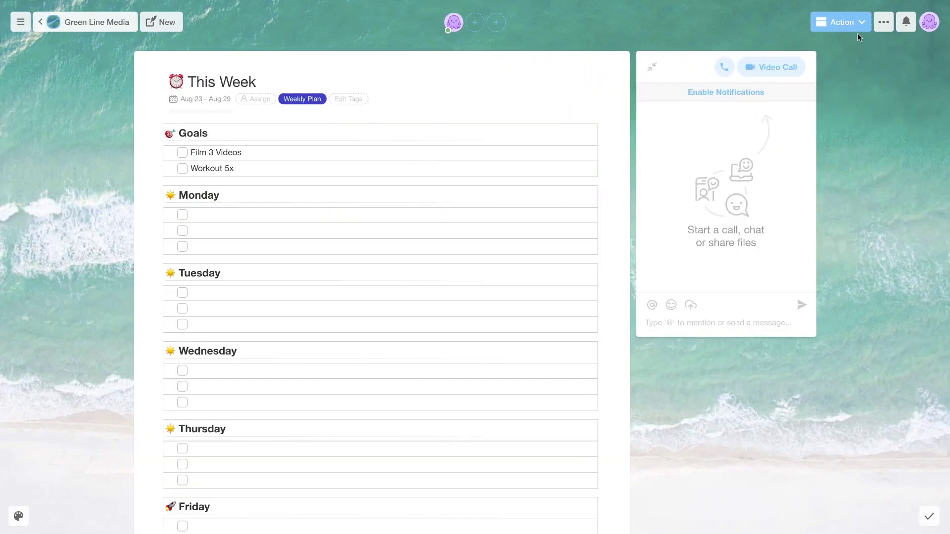
click(861, 31)
click(800, 51)
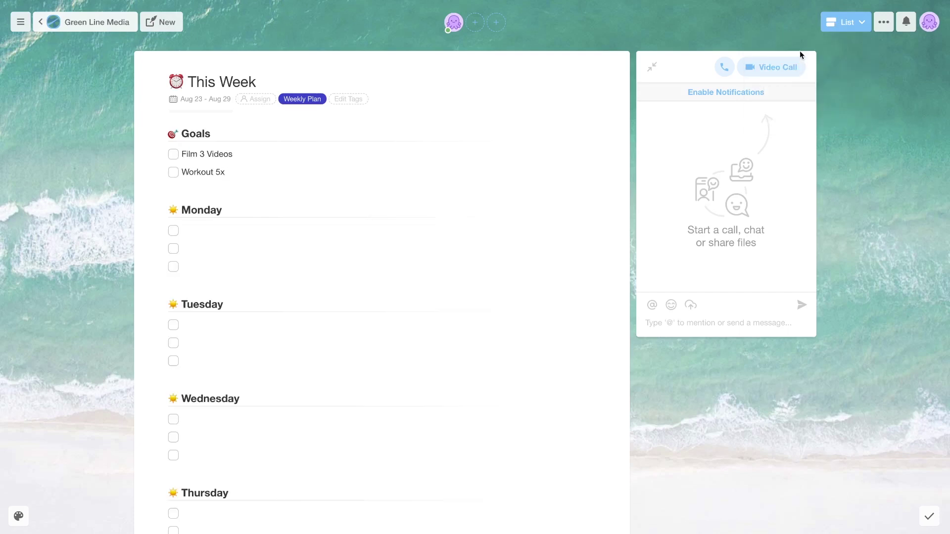
click(857, 23)
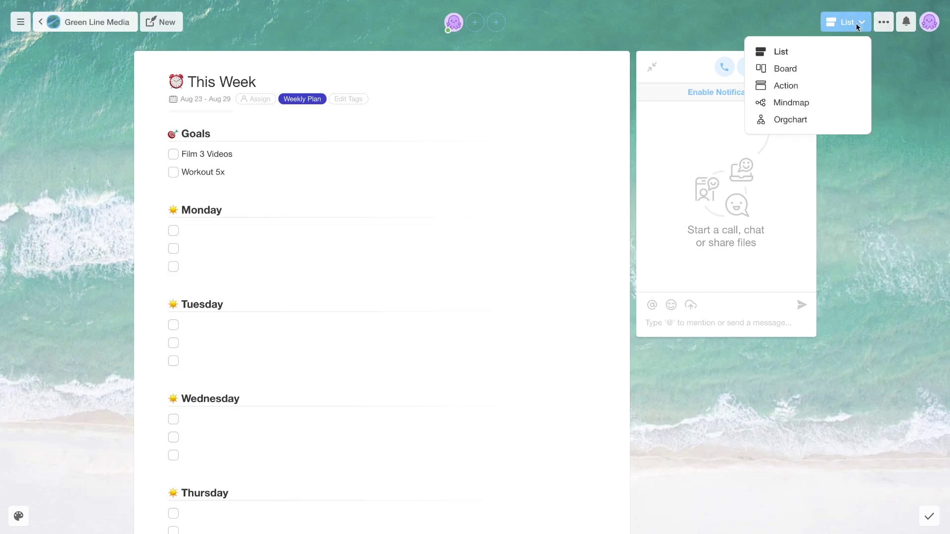
click(811, 86)
scroll(425, 153, down, 2)
Toggle the Film 3 Videos task and make Goals a large heading
click(182, 90)
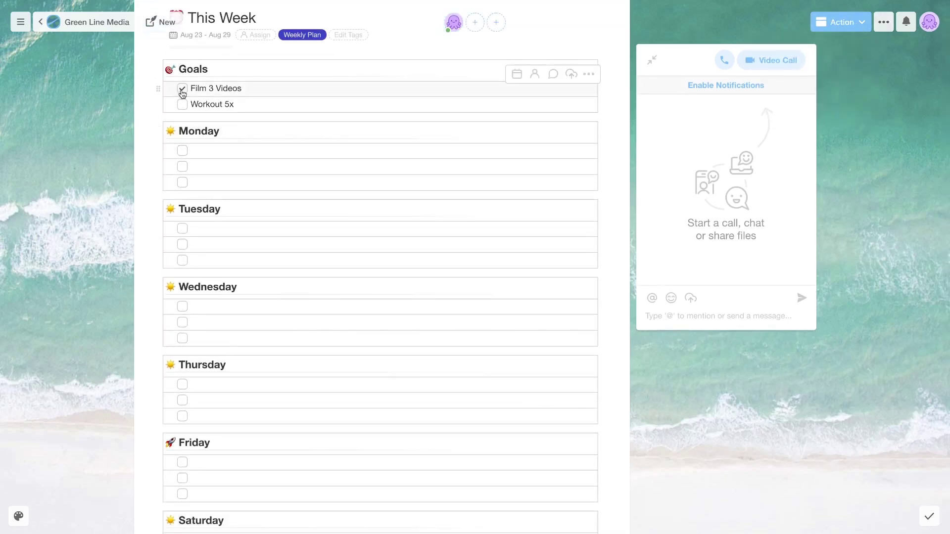
click(348, 511)
click(386, 333)
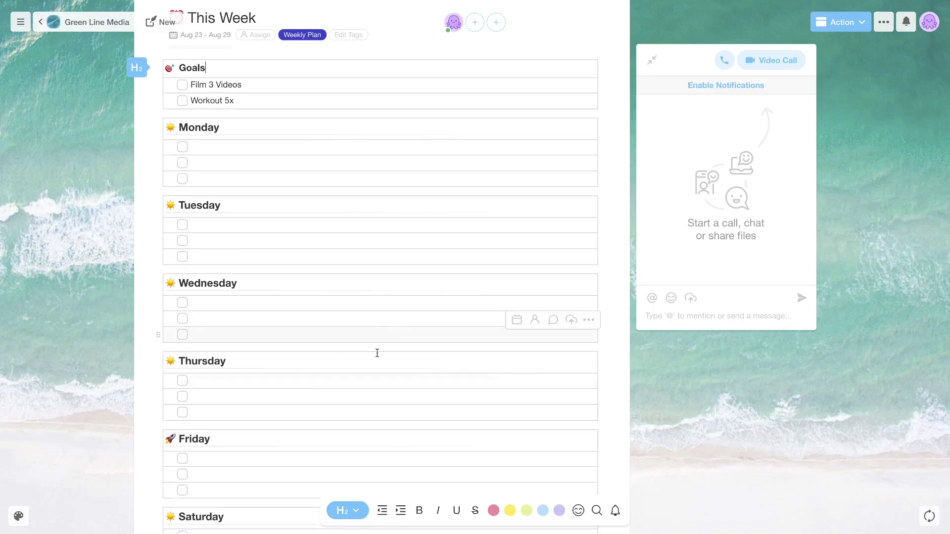
click(341, 515)
click(390, 311)
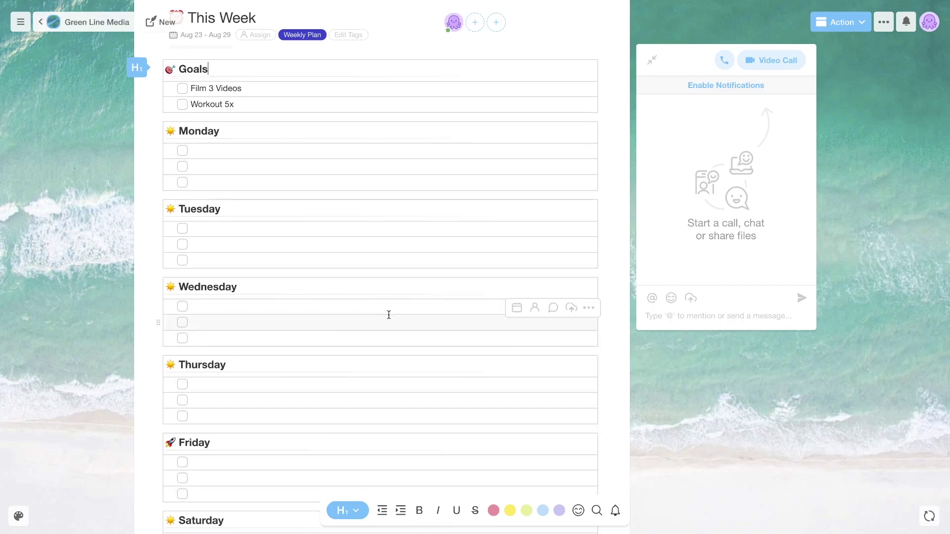
Make the Goals heading bold, italic and underlined, then fold and unfold its section
double_click(193, 67)
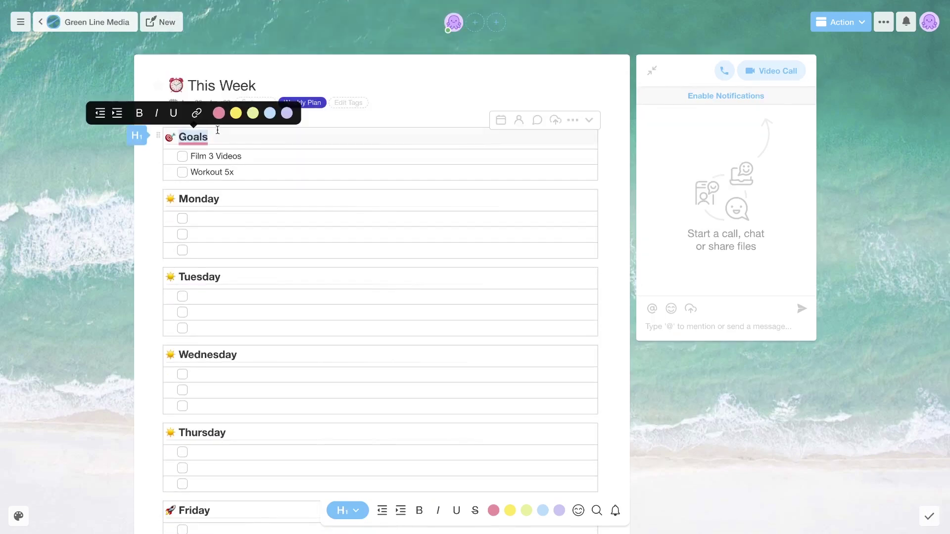
click(140, 113)
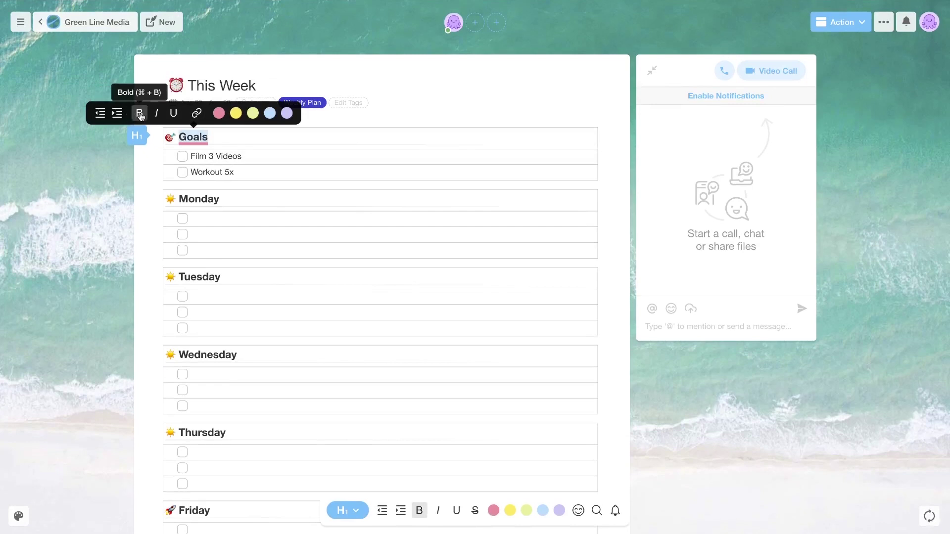
click(174, 114)
click(158, 115)
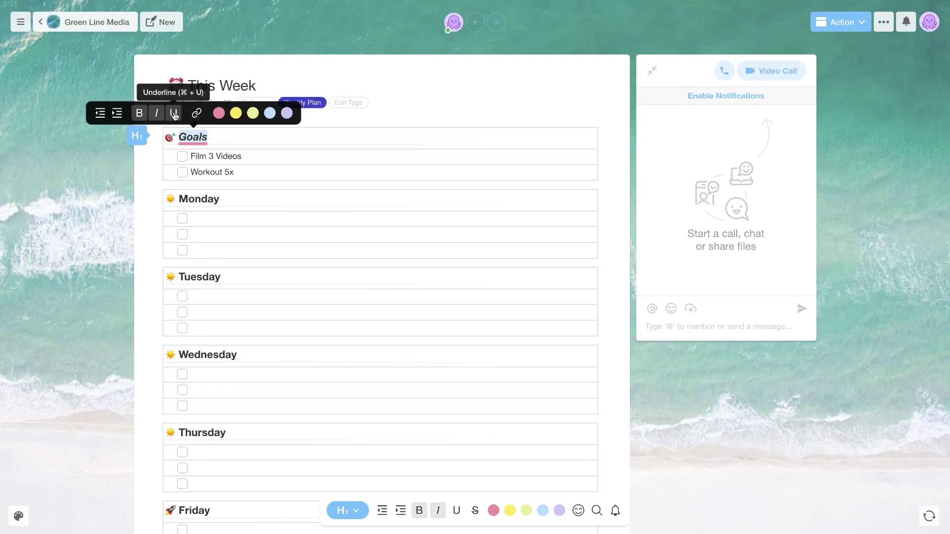
click(166, 116)
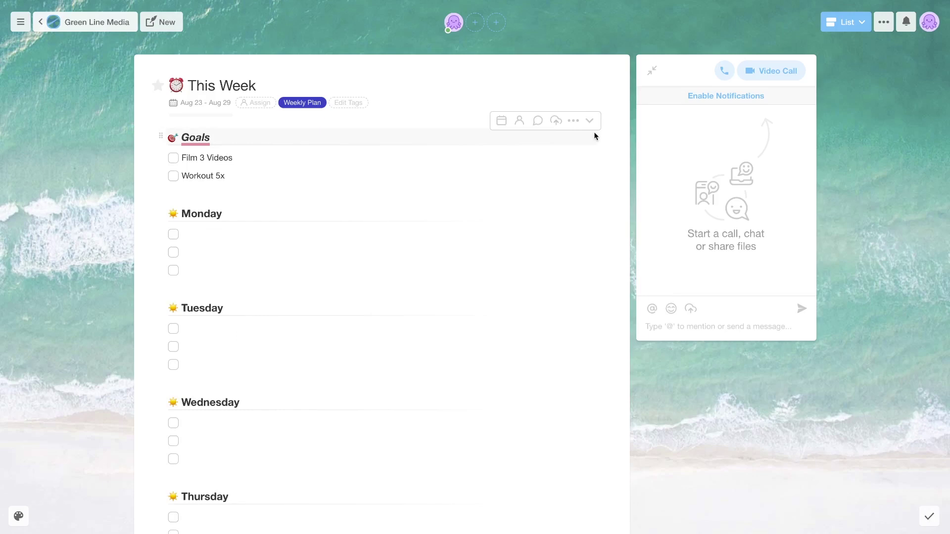
click(589, 122)
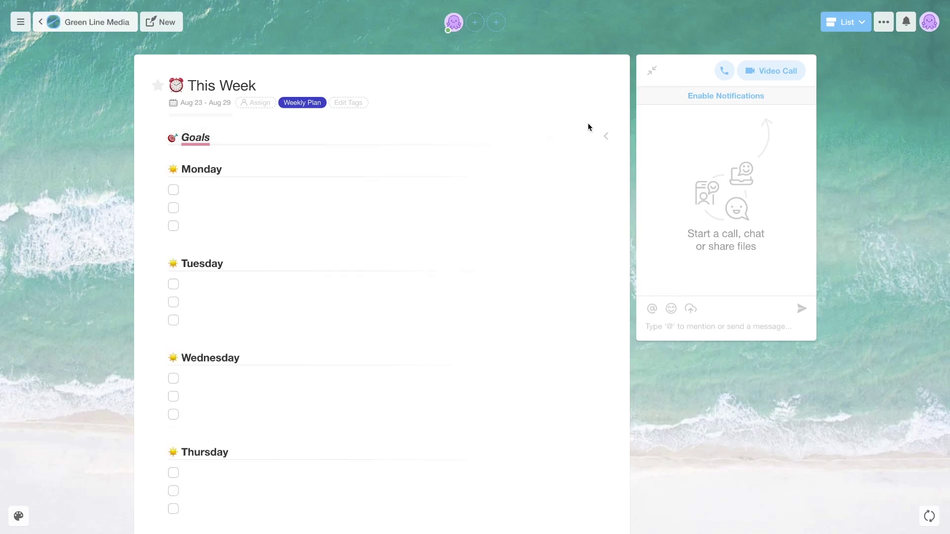
click(609, 140)
Add a paragraph Title block below Notes and fold and unfold it to show its rows
scroll(381, 267, down, 10)
click(206, 414)
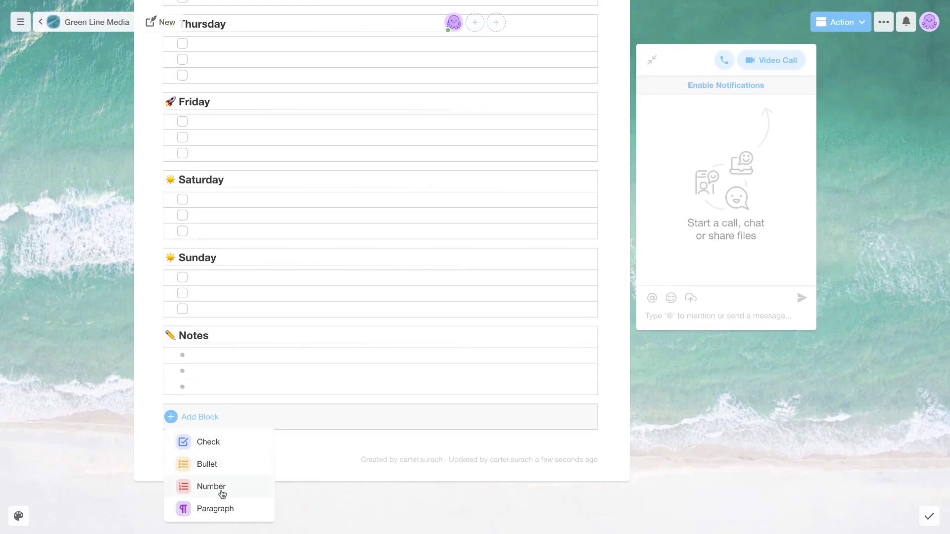
click(216, 509)
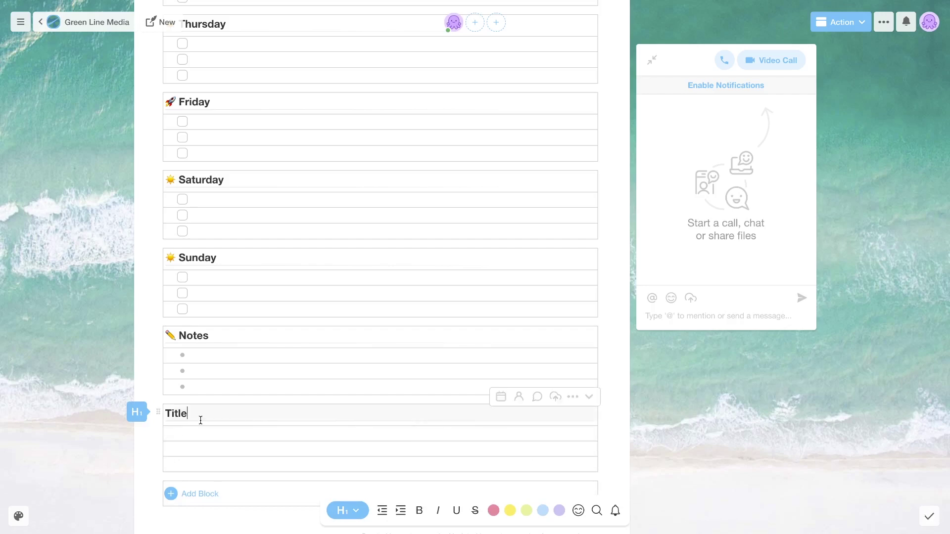
scroll(200, 420, down, 1)
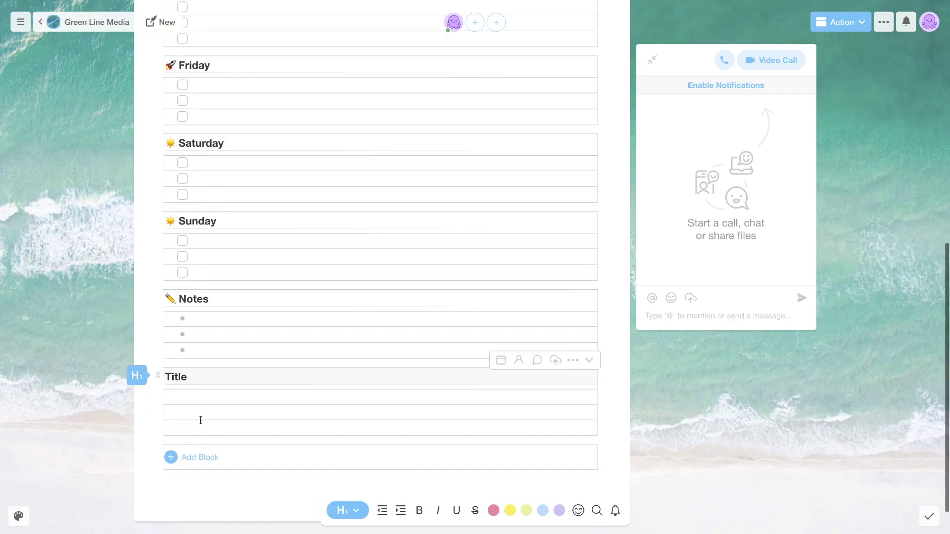
click(590, 361)
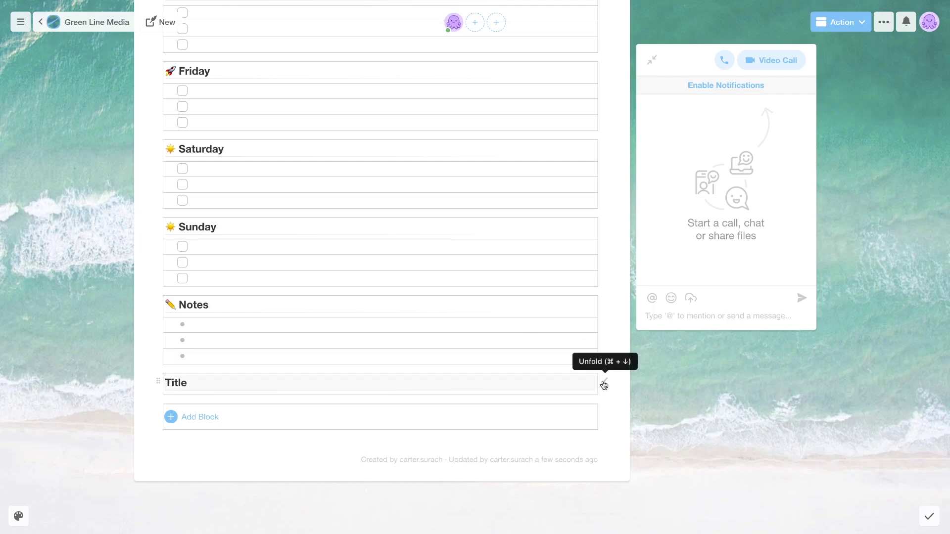
click(604, 385)
click(592, 365)
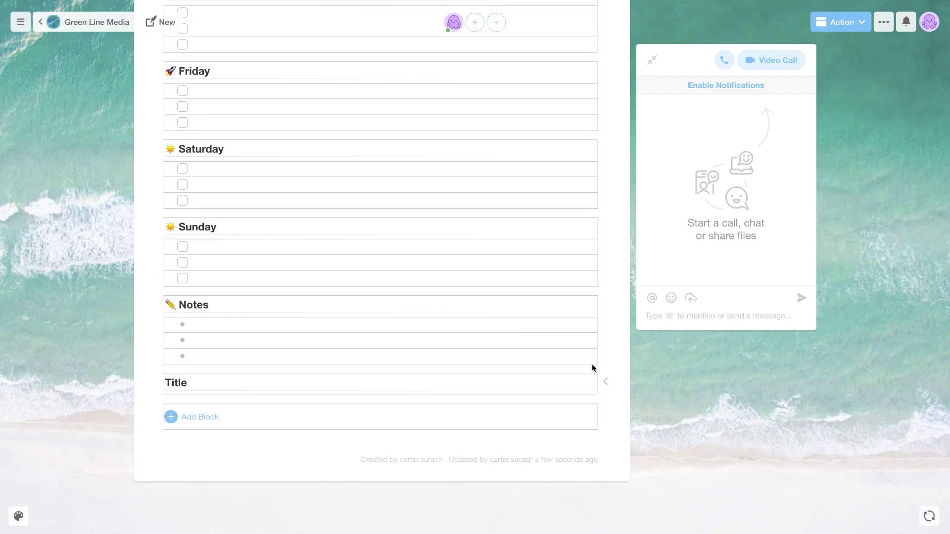
click(608, 385)
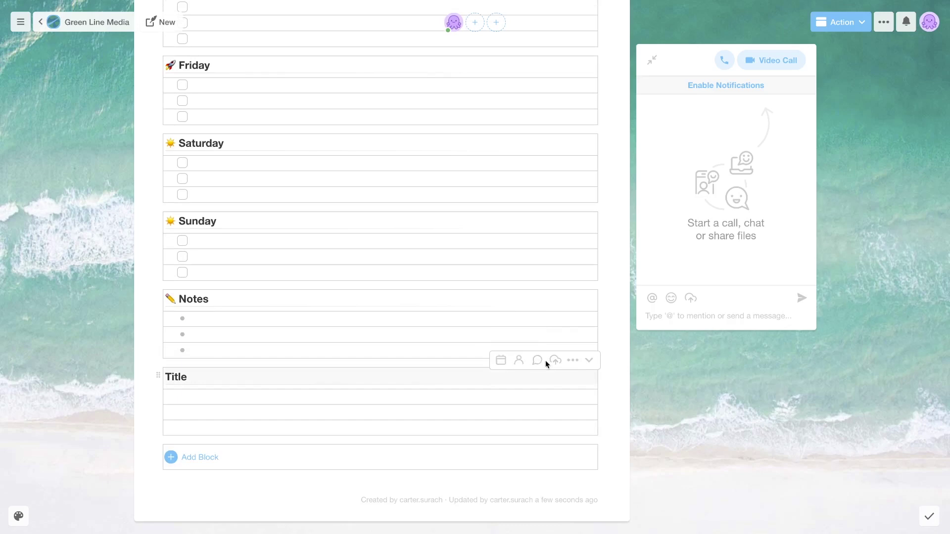
Check the view layout choices and the Goals block's options menu, closing both
scroll(583, 114, up, 10)
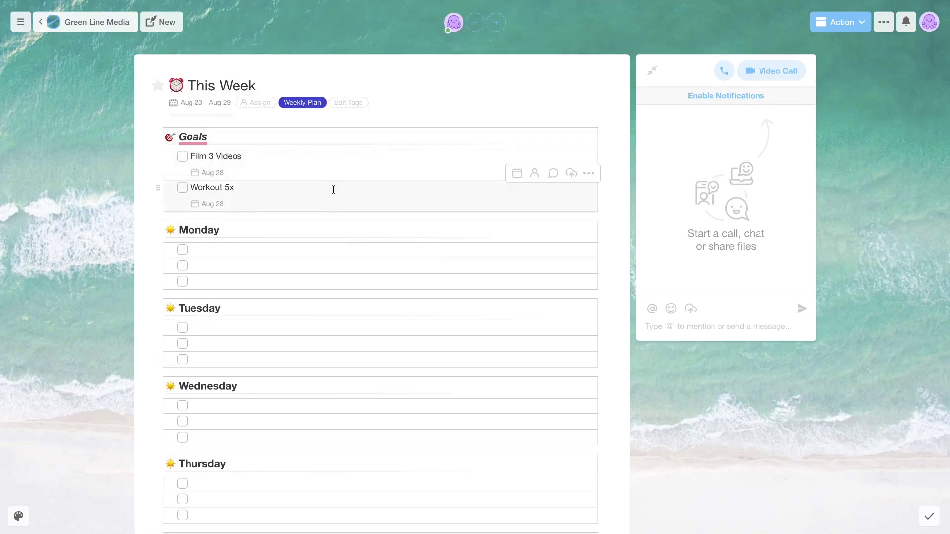
scroll(333, 189, down, 5)
scroll(333, 190, down, 5)
scroll(333, 190, up, 10)
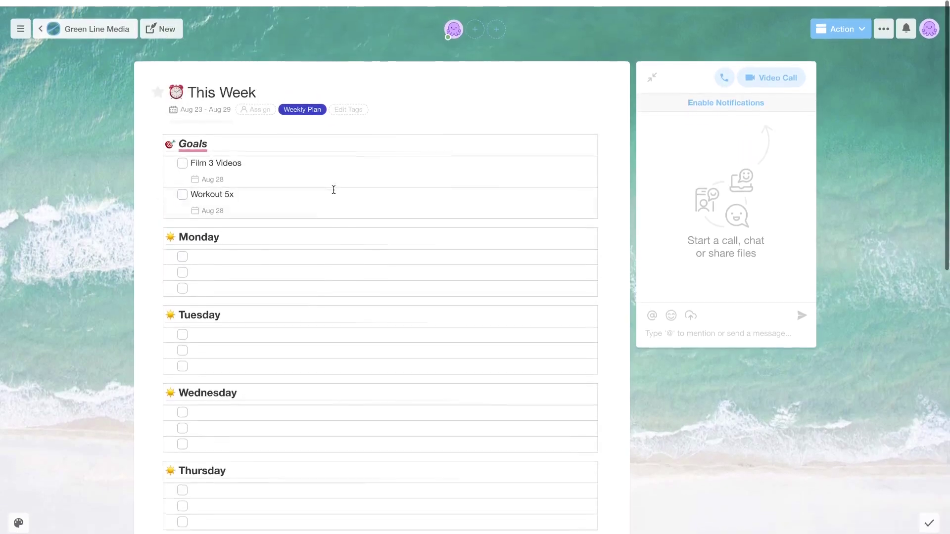
click(841, 22)
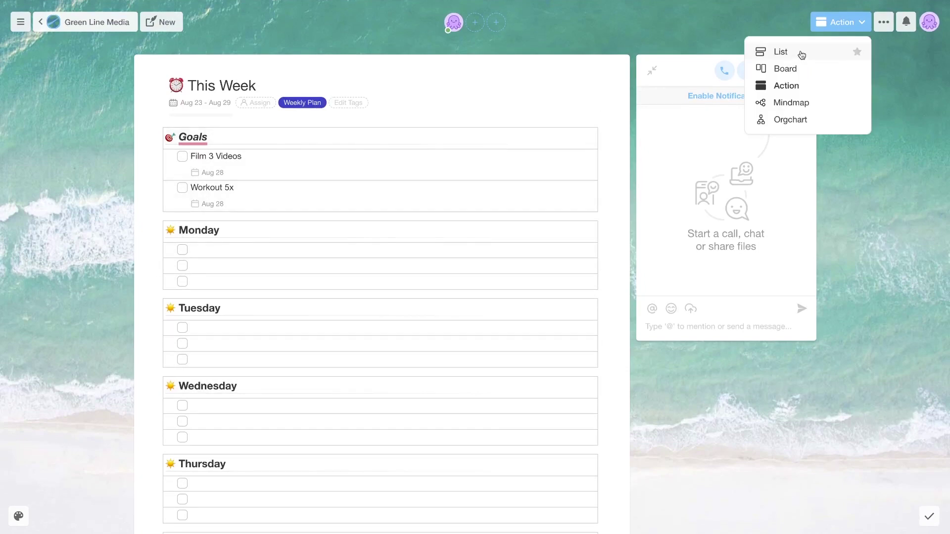
click(548, 147)
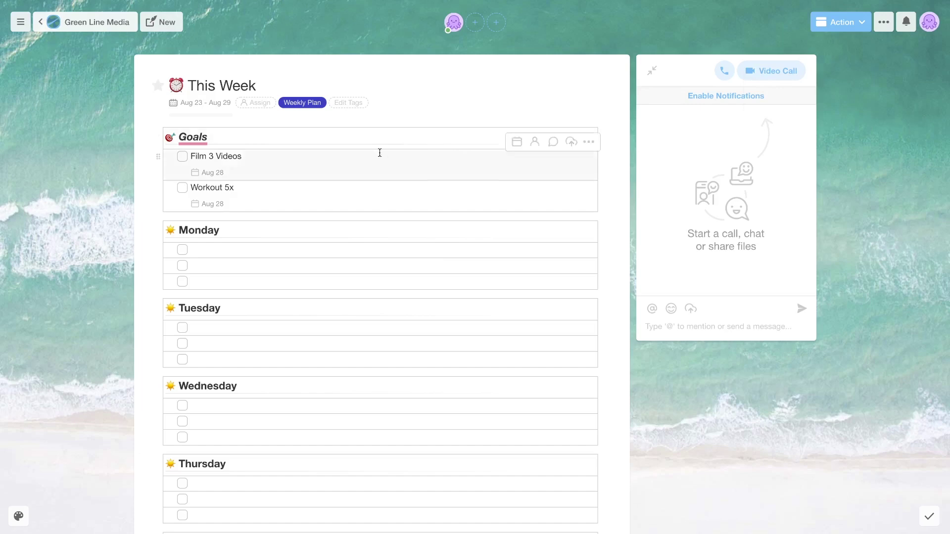
click(581, 124)
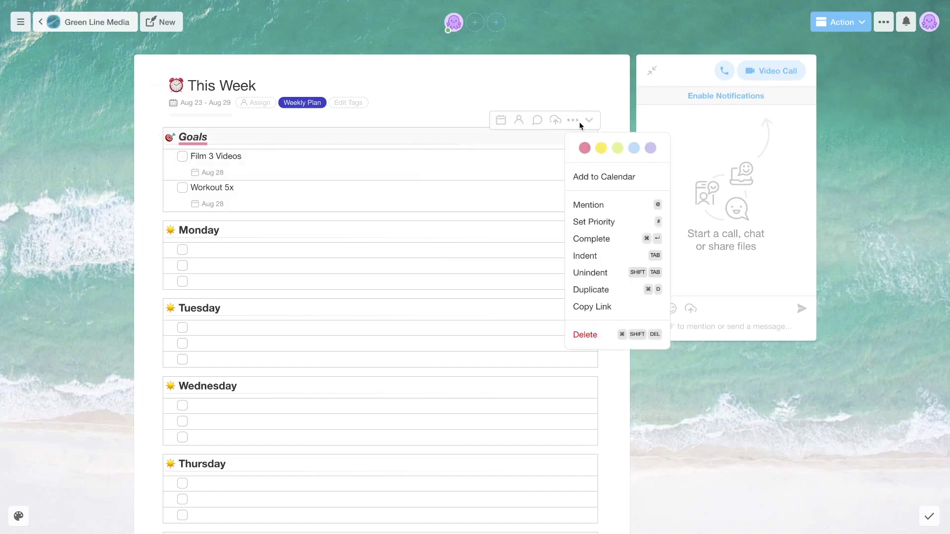
click(600, 110)
Switch the This Week project to Mindmap view and look over the map
click(574, 120)
click(847, 23)
click(792, 103)
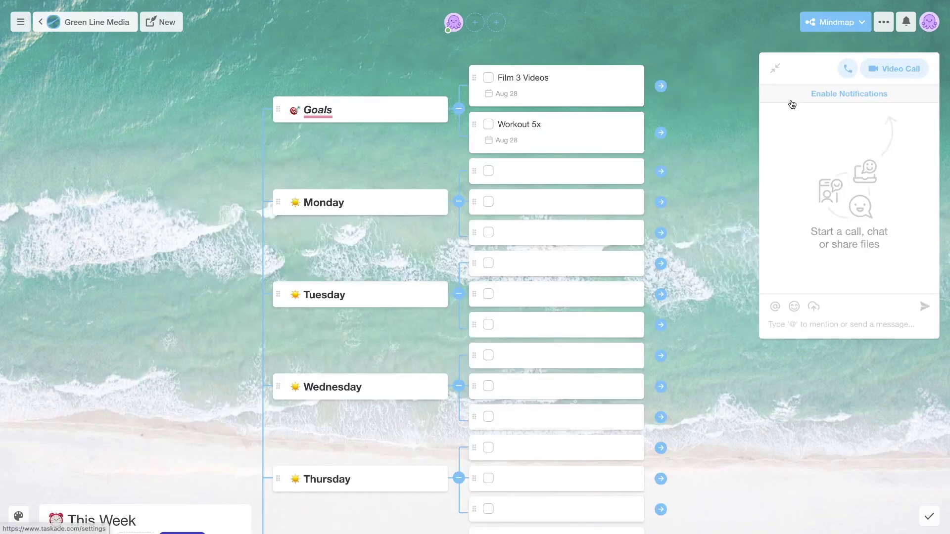
scroll(389, 171, down, 7)
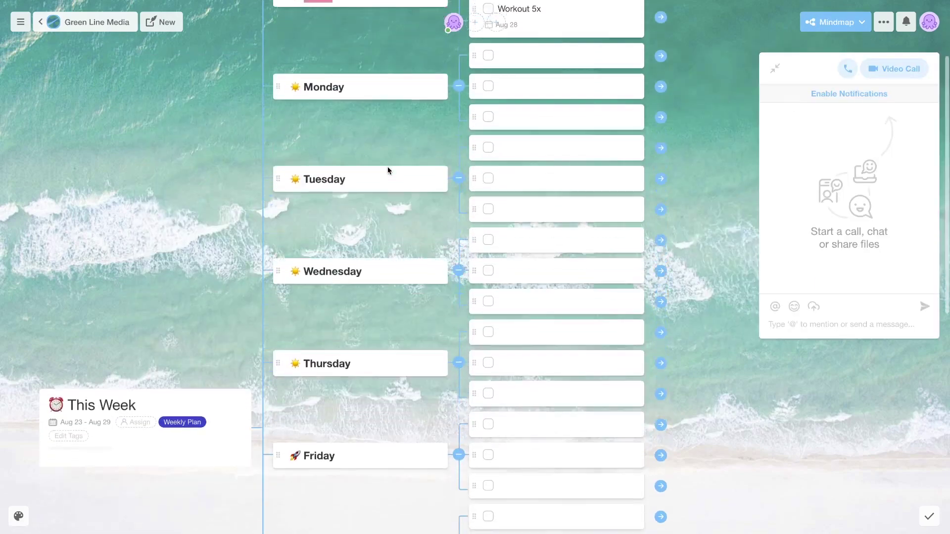
scroll(388, 171, up, 1)
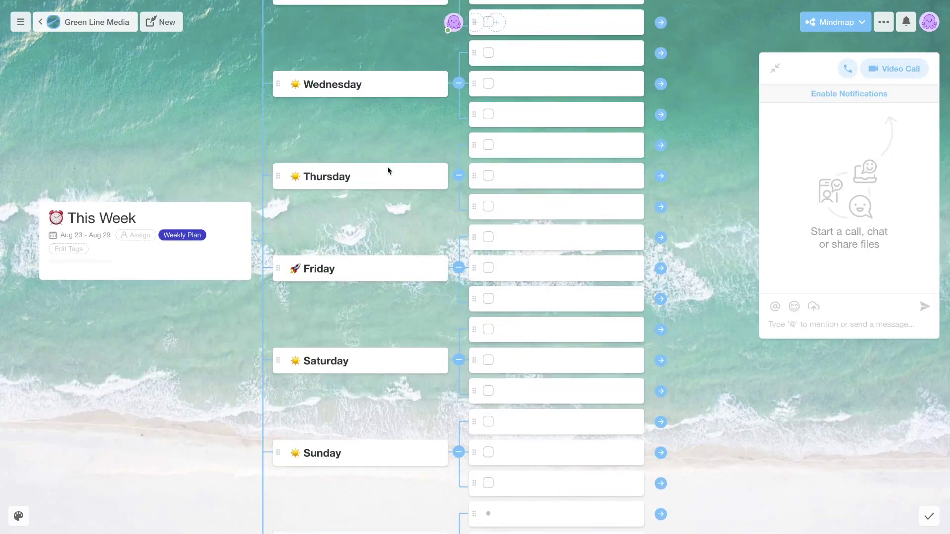
scroll(337, 143, up, 6)
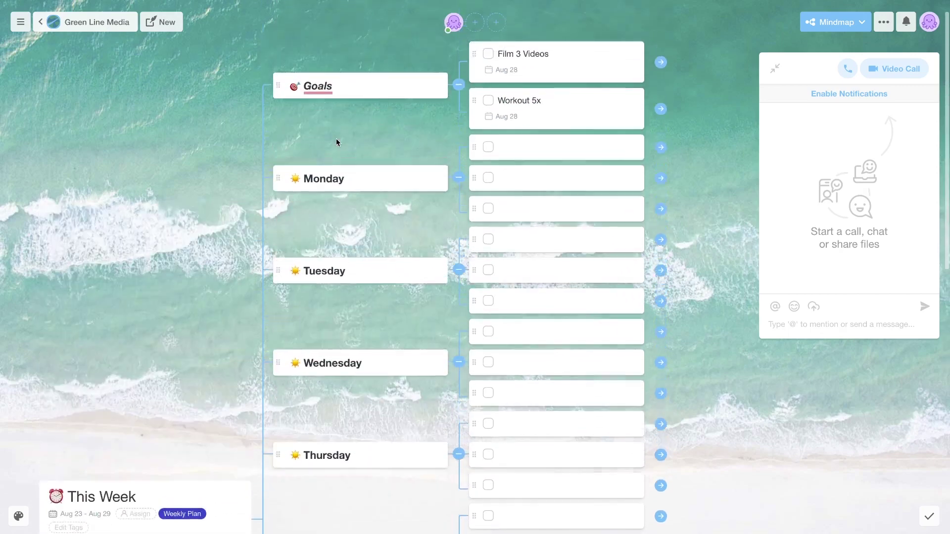
scroll(336, 143, down, 6)
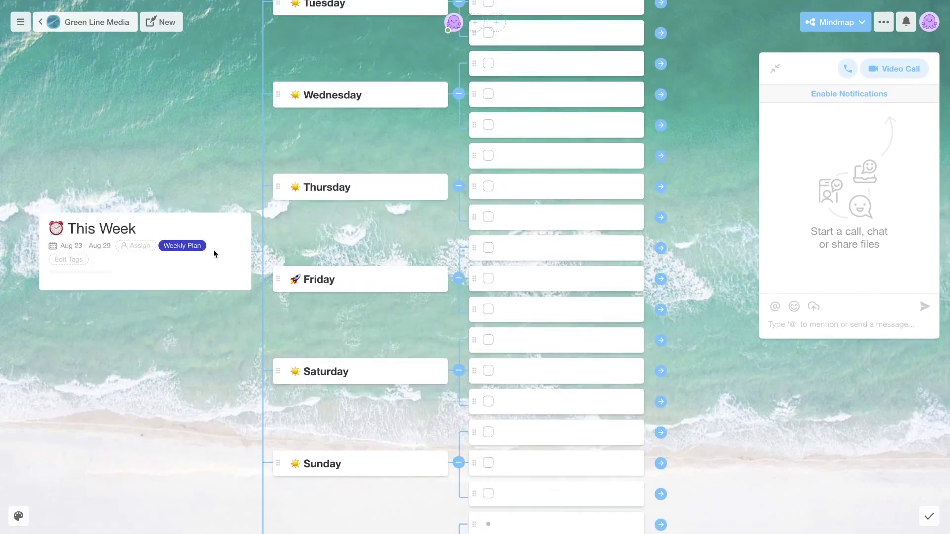
scroll(296, 235, up, 4)
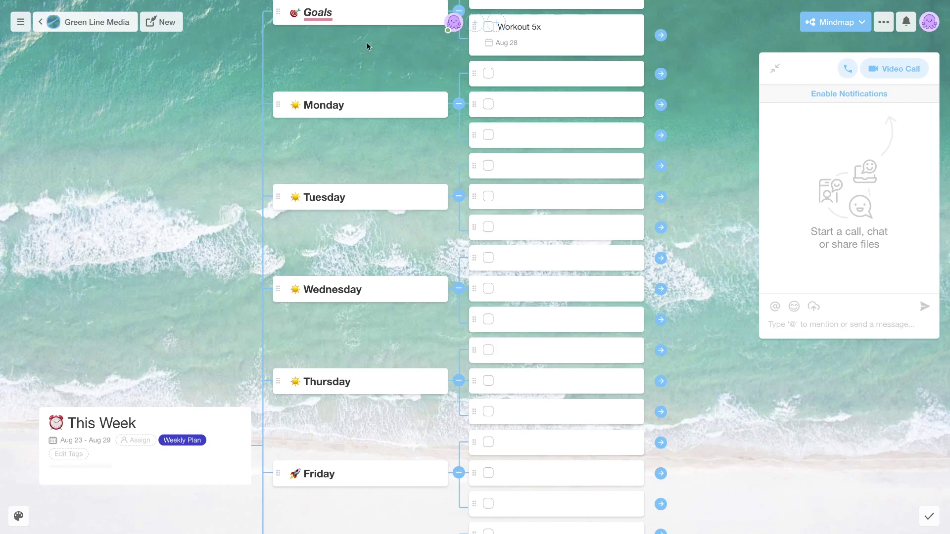
scroll(366, 352, down, 10)
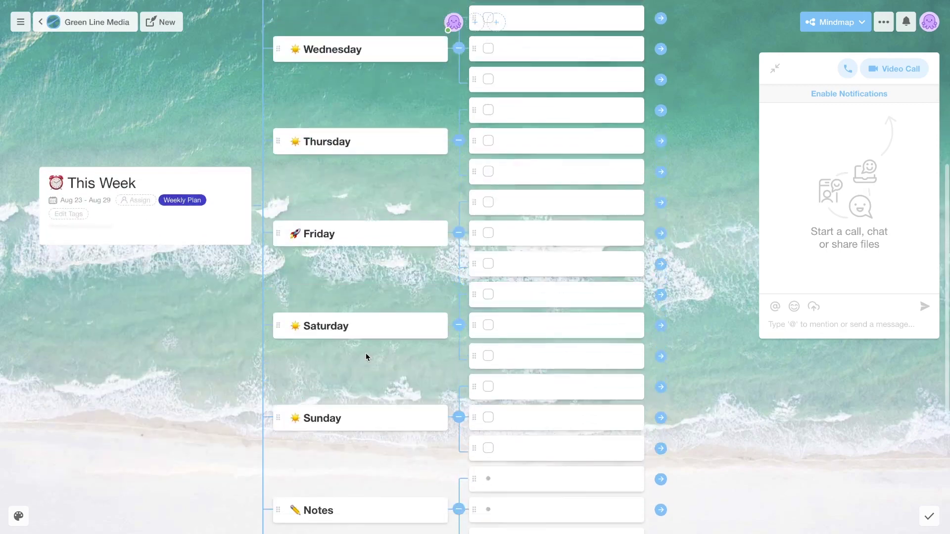
scroll(346, 394, up, 2)
scroll(365, 396, down, 1)
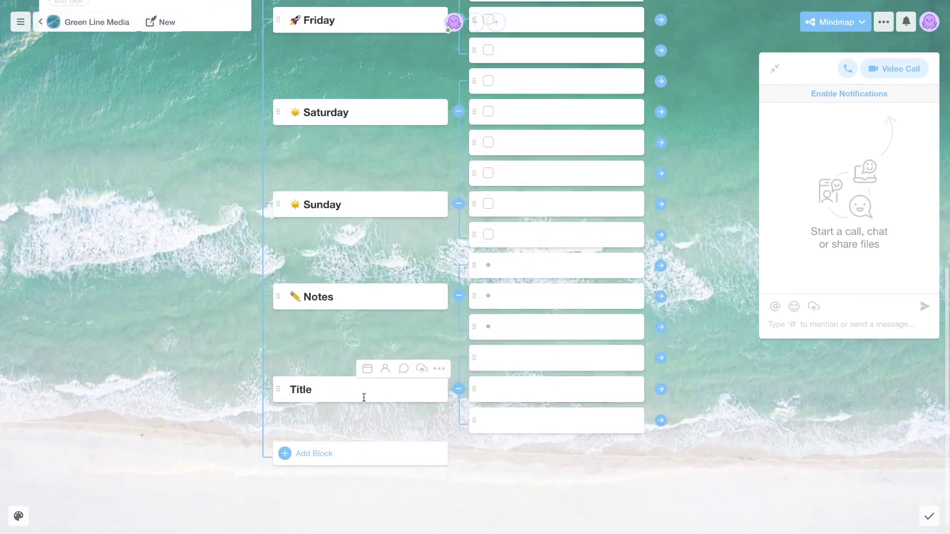
scroll(454, 384, up, 2)
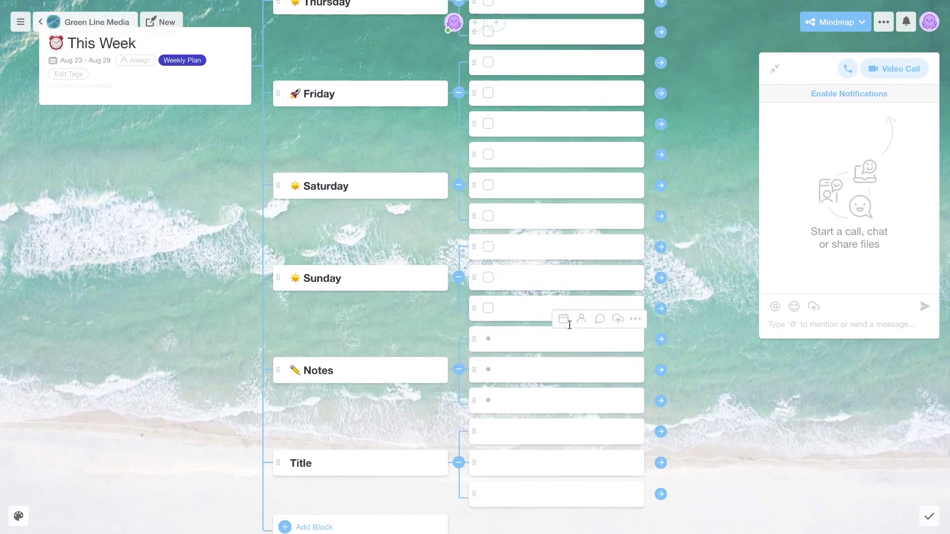
Move the Notes block with its three empty bullets onto Sunday's branch
click(661, 278)
scroll(531, 285, down, 2)
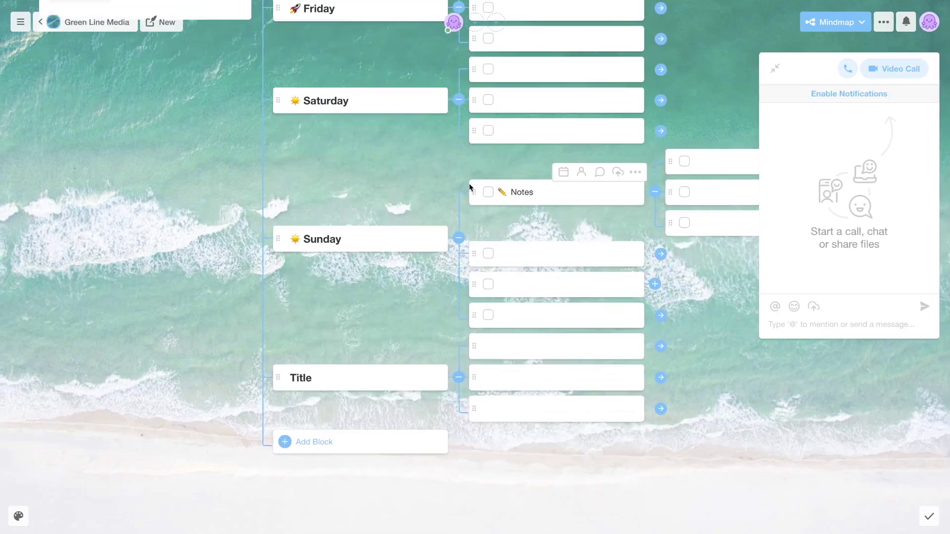
click(717, 159)
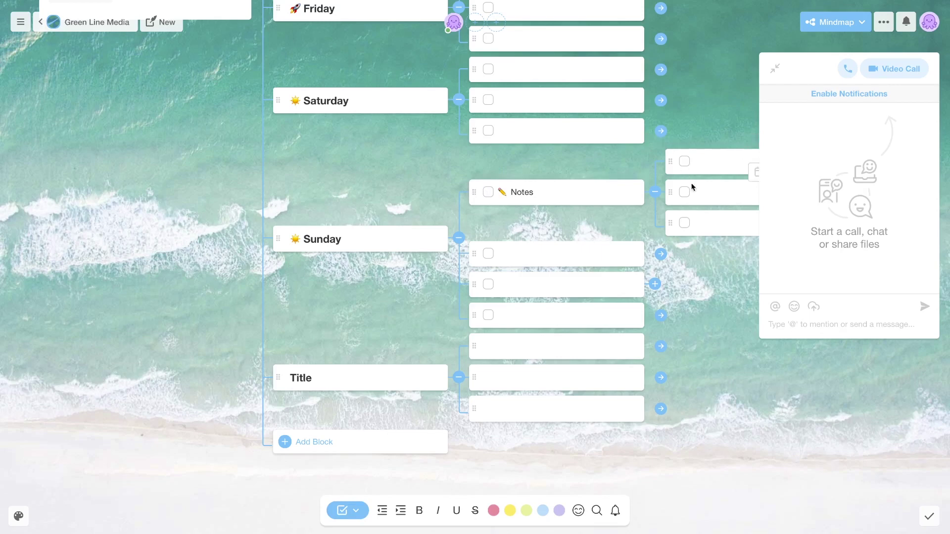
scroll(514, 255, up, 3)
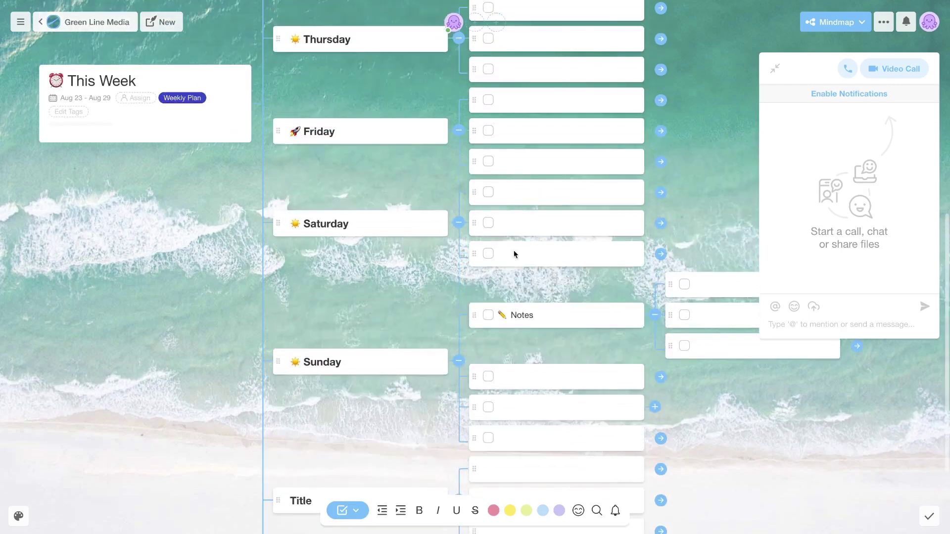
scroll(476, 204, up, 10)
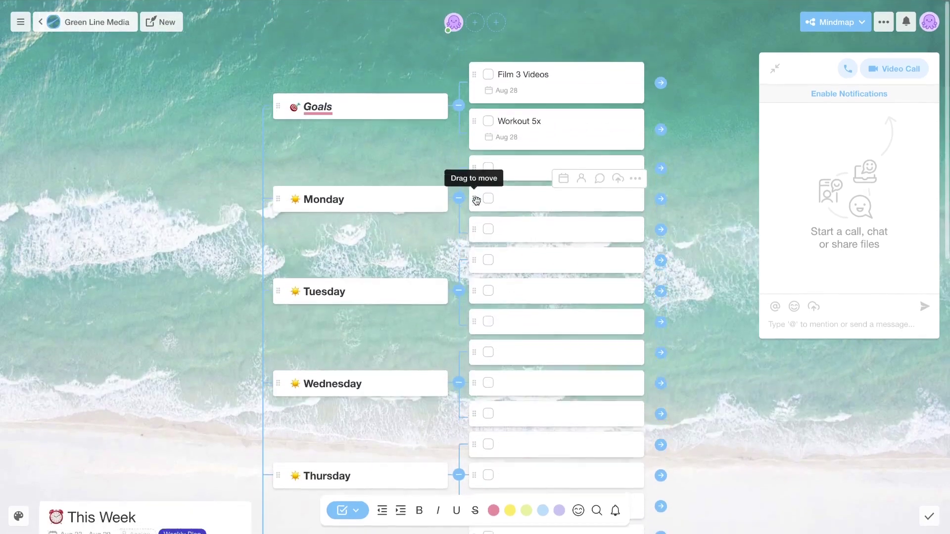
scroll(477, 201, down, 14)
scroll(476, 202, up, 14)
Show the This Week plan as an Orgchart and scroll across its columns
click(835, 21)
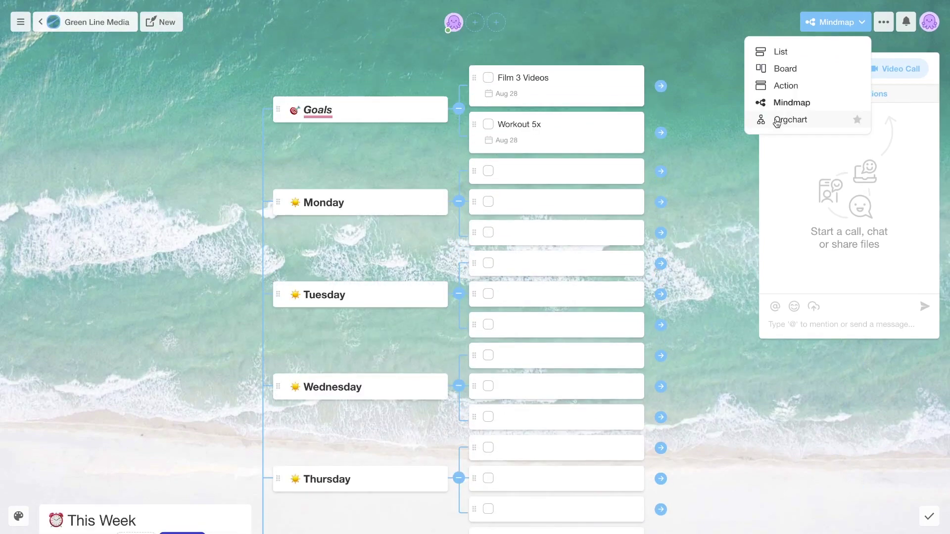
click(777, 121)
scroll(470, 199, right, 15)
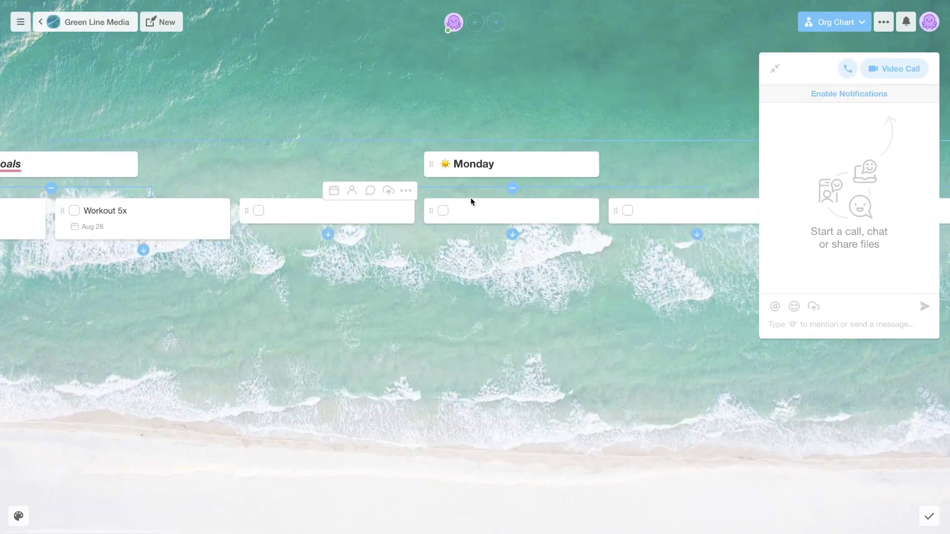
scroll(471, 198, right, 8)
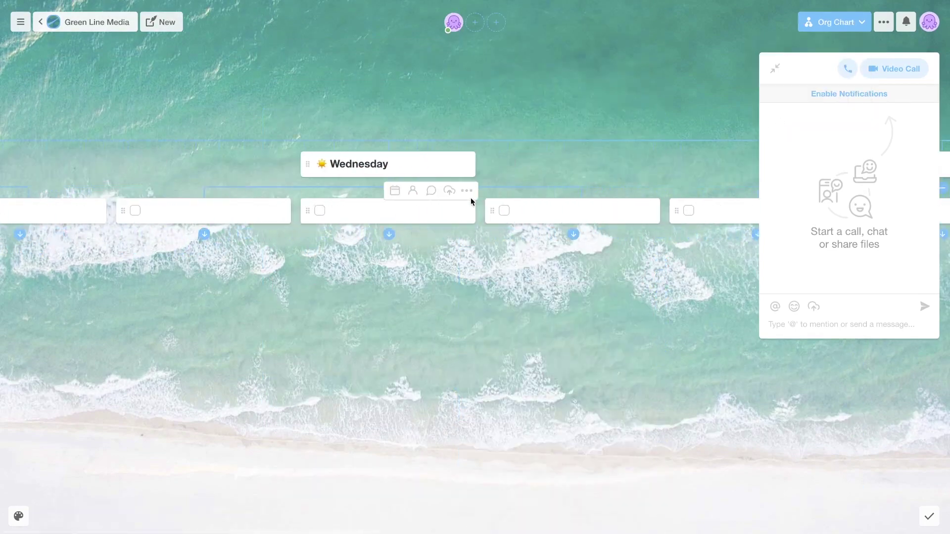
scroll(471, 197, right, 8)
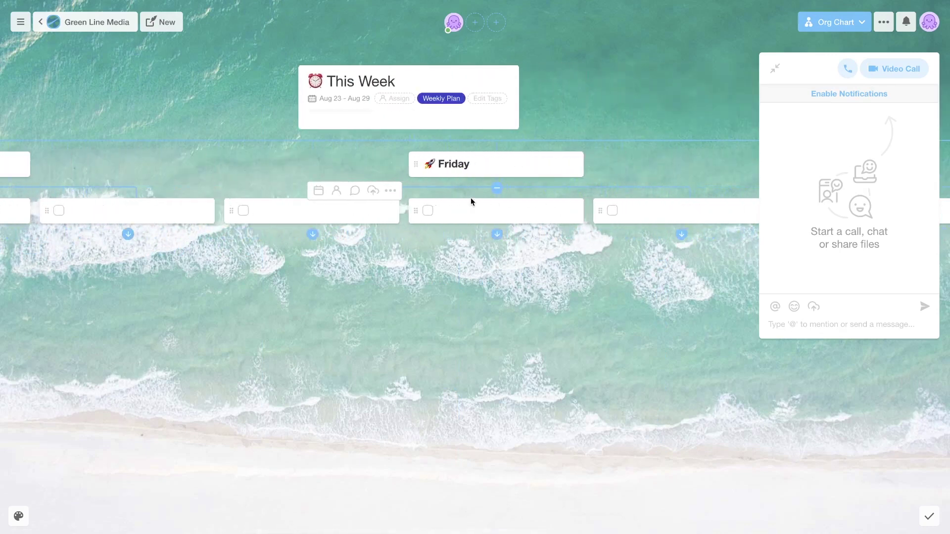
scroll(470, 197, left, 20)
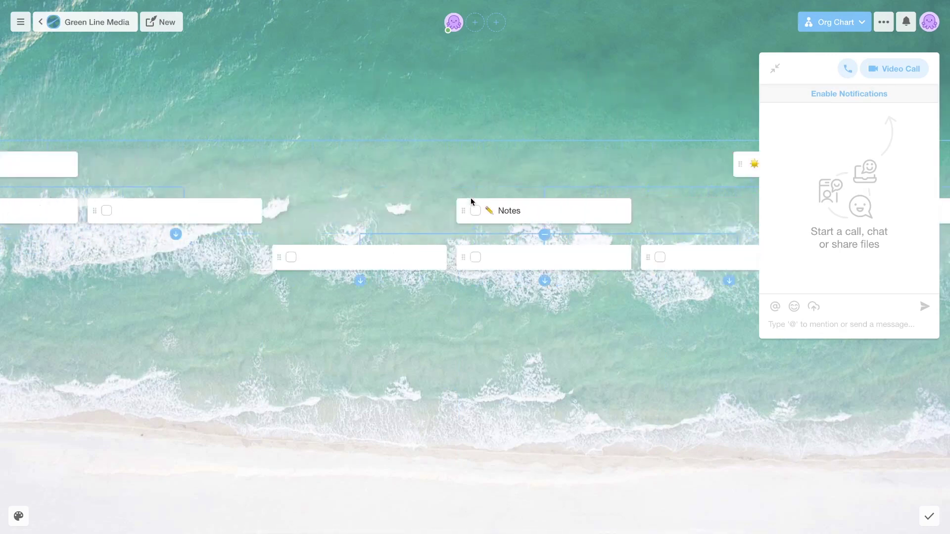
scroll(471, 197, left, 10)
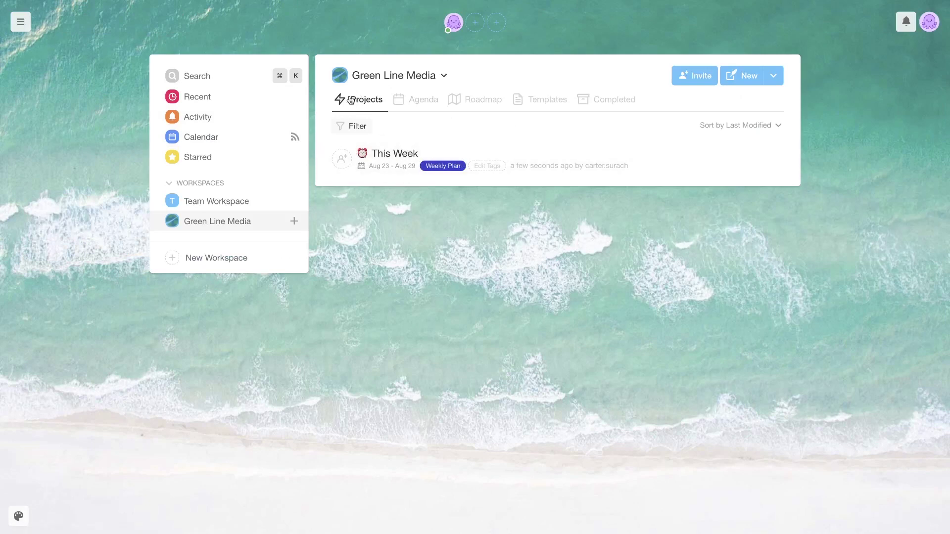
click(414, 101)
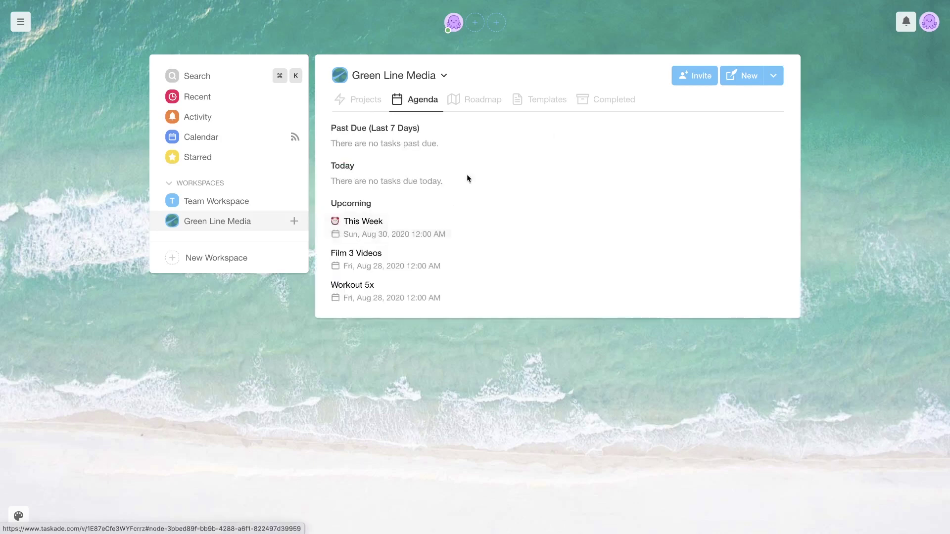
click(494, 98)
scroll(603, 218, right, 10)
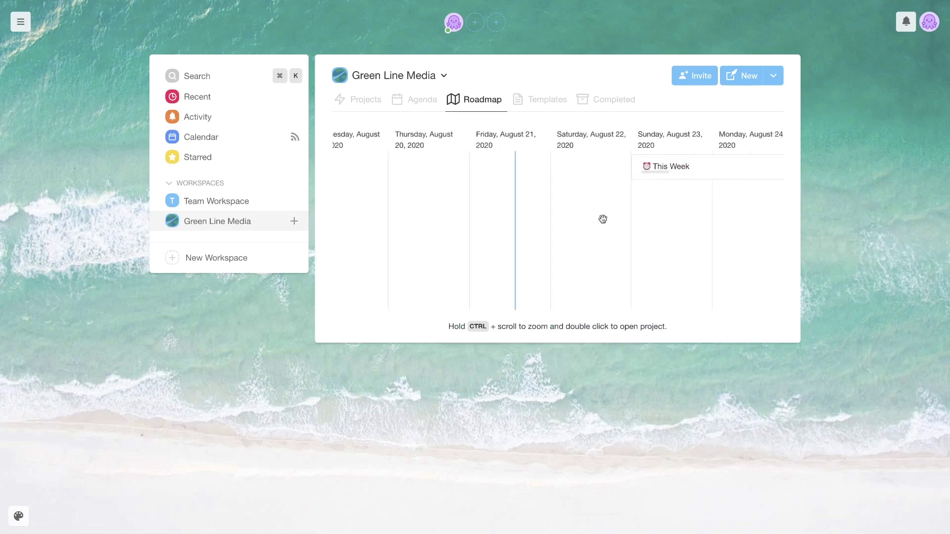
scroll(512, 163, right, 10)
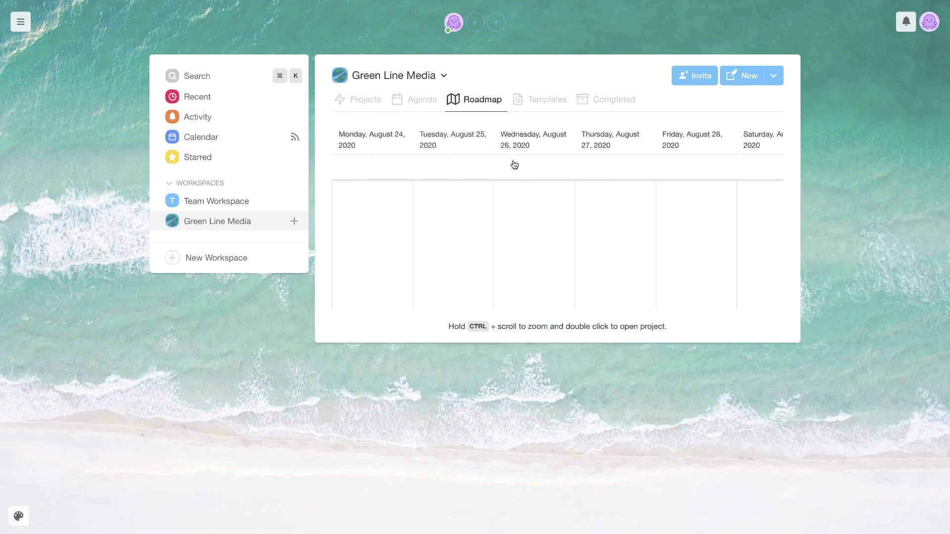
scroll(511, 164, left, 15)
scroll(511, 161, left, 3)
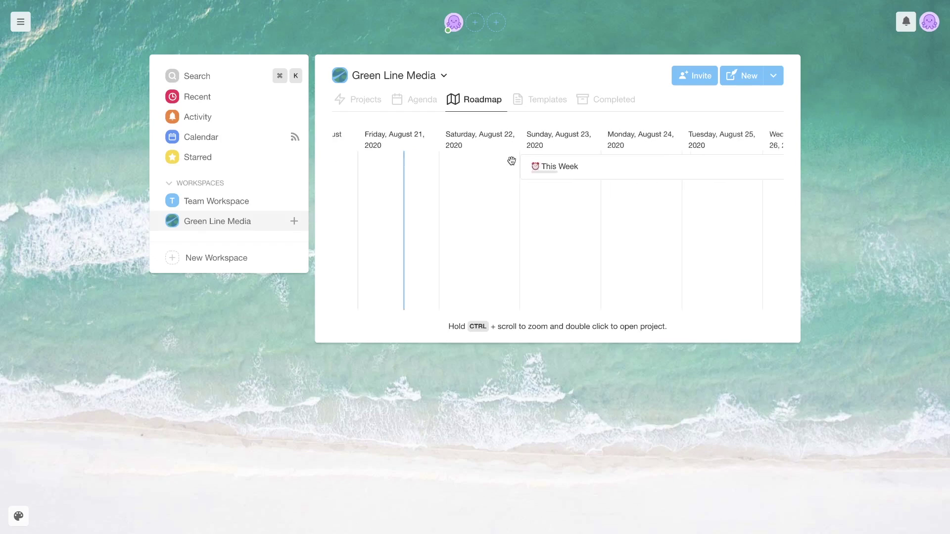
click(364, 105)
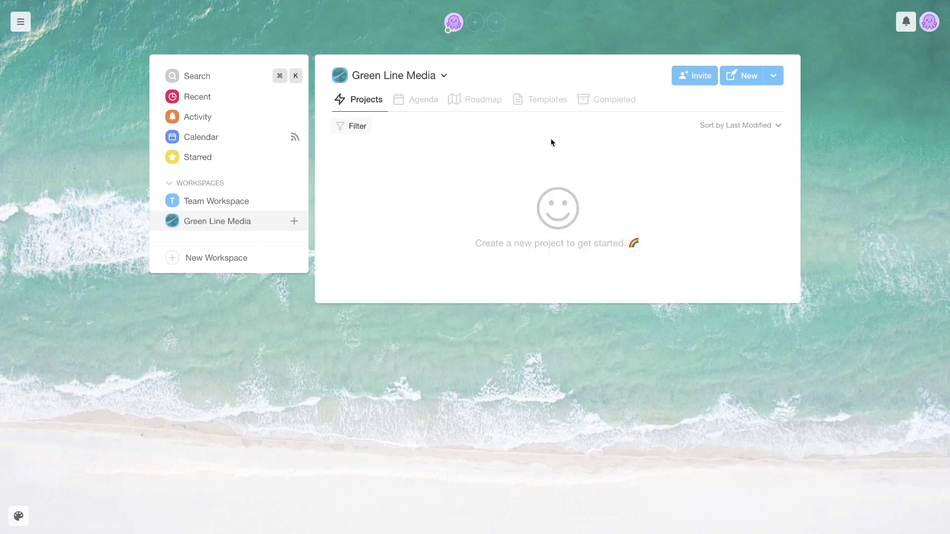
Create a Board project titled 'Green Line Media - New Website'
click(771, 79)
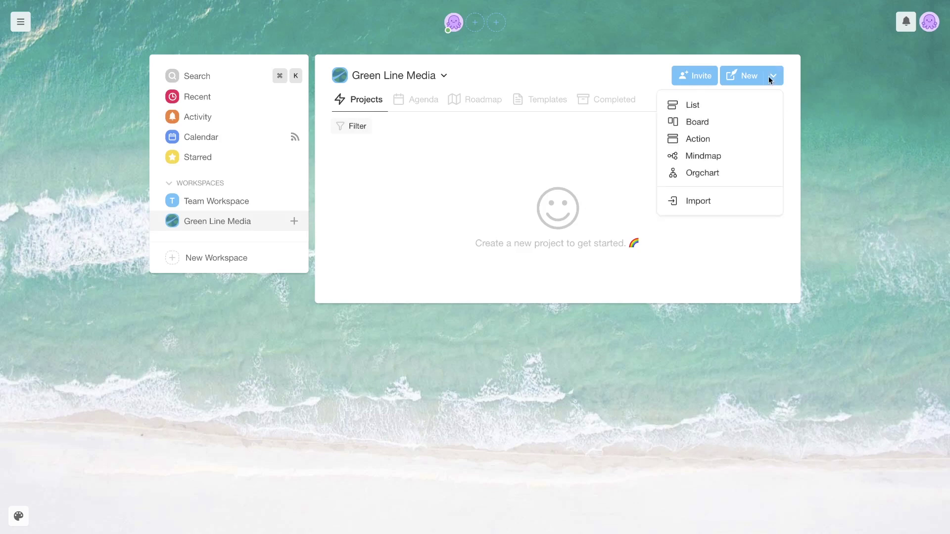
click(725, 125)
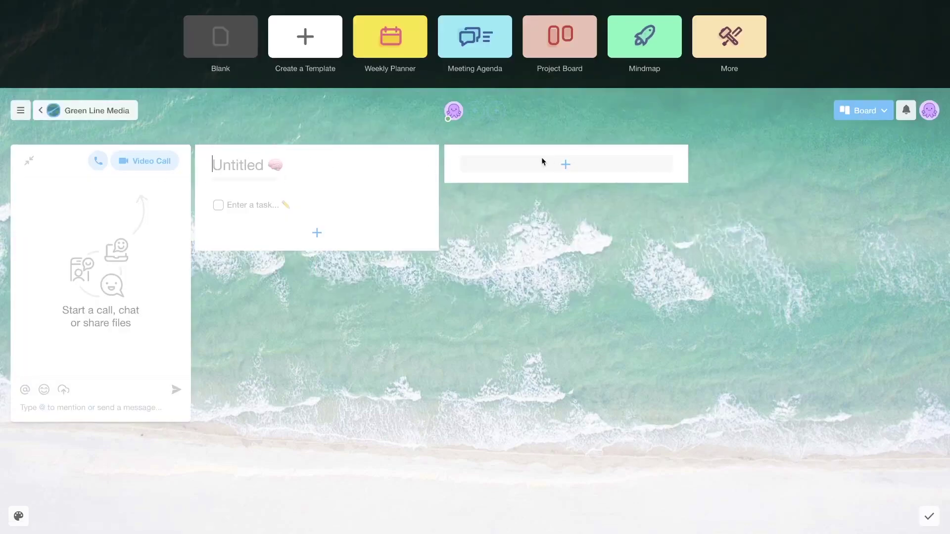
text(G)
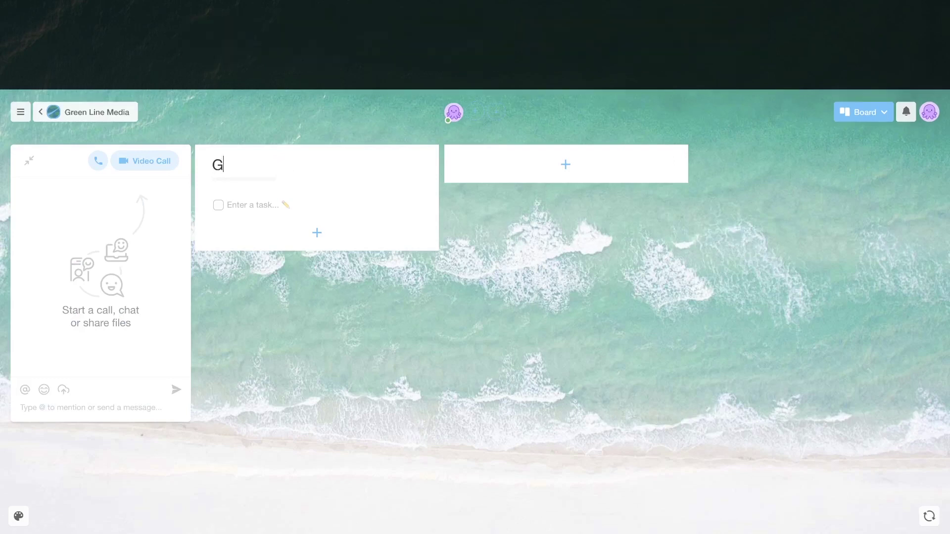
text(reen Line Medi)
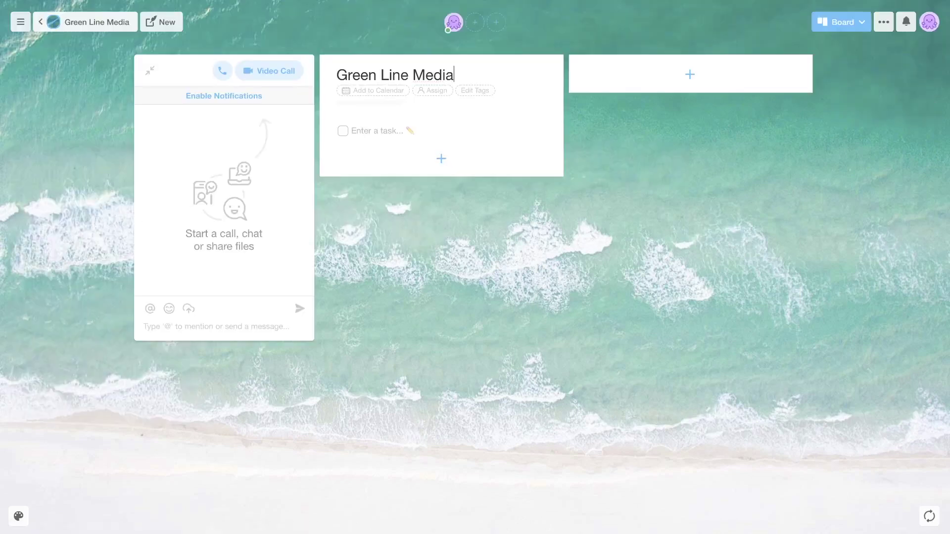
text(a - New Website)
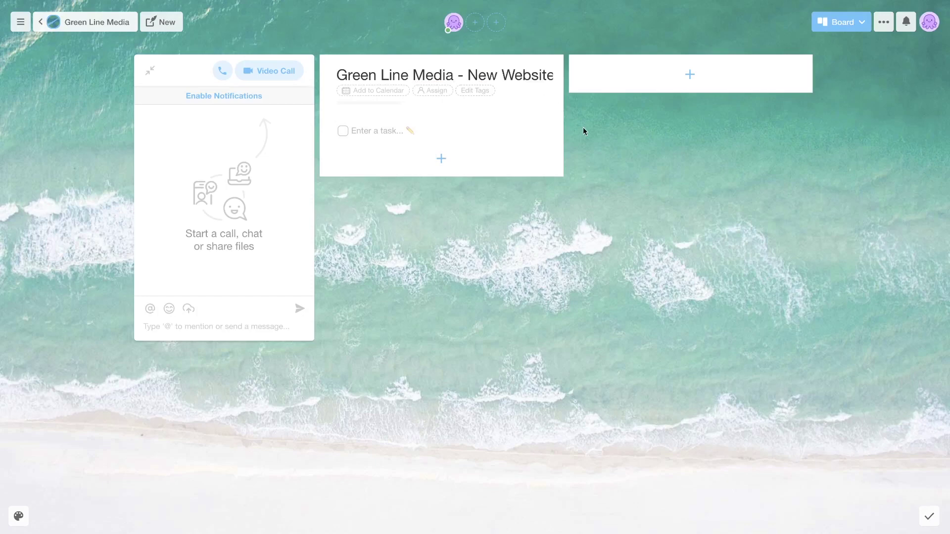
click(473, 94)
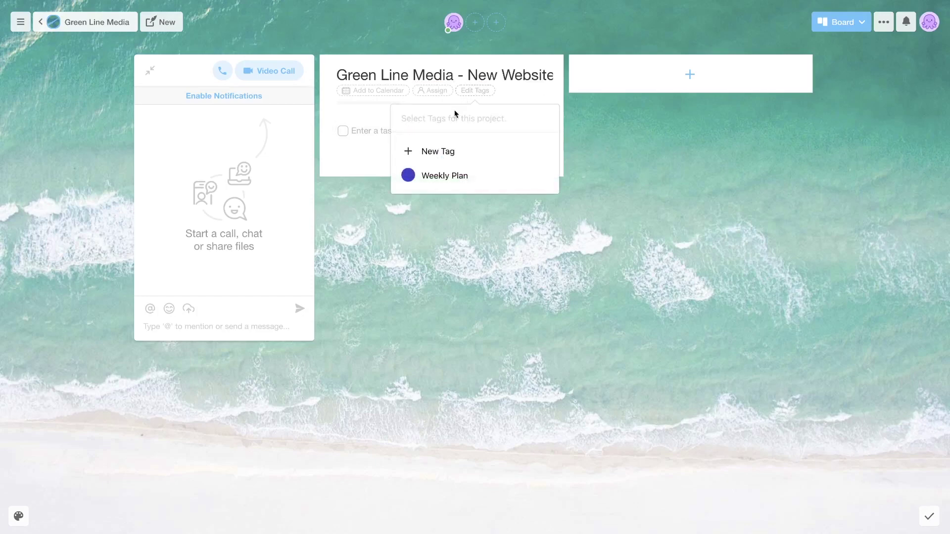
Add a new red 'Website Project' tag and assign the workspace member to the project
text(Website Project)
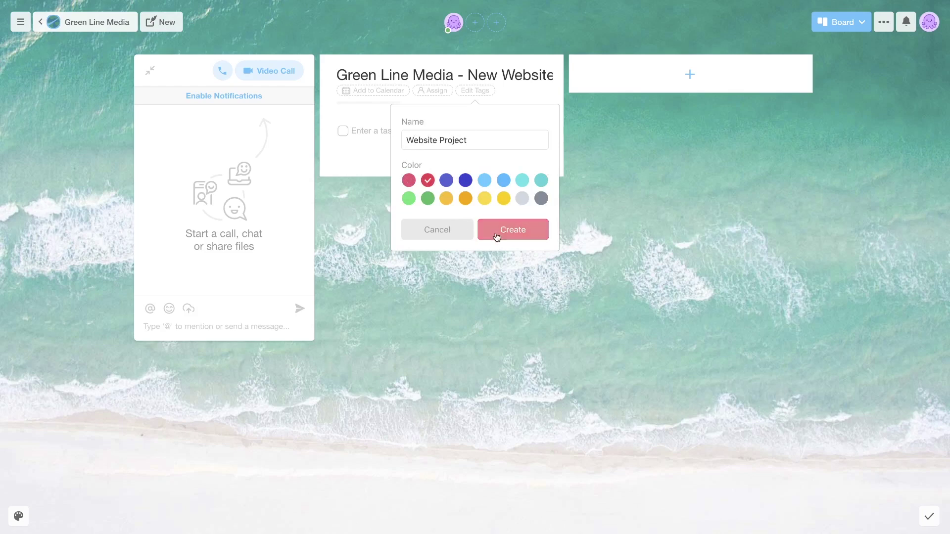
click(497, 233)
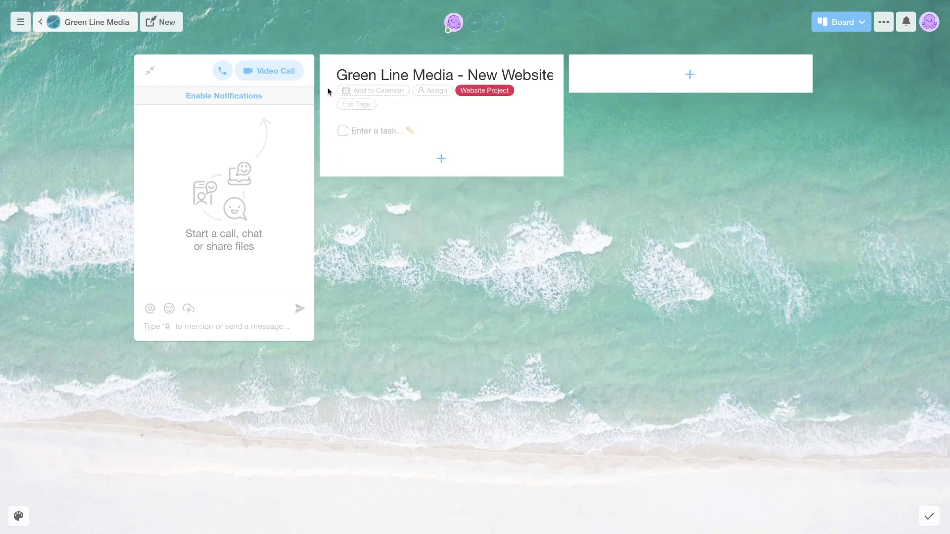
click(424, 92)
click(396, 139)
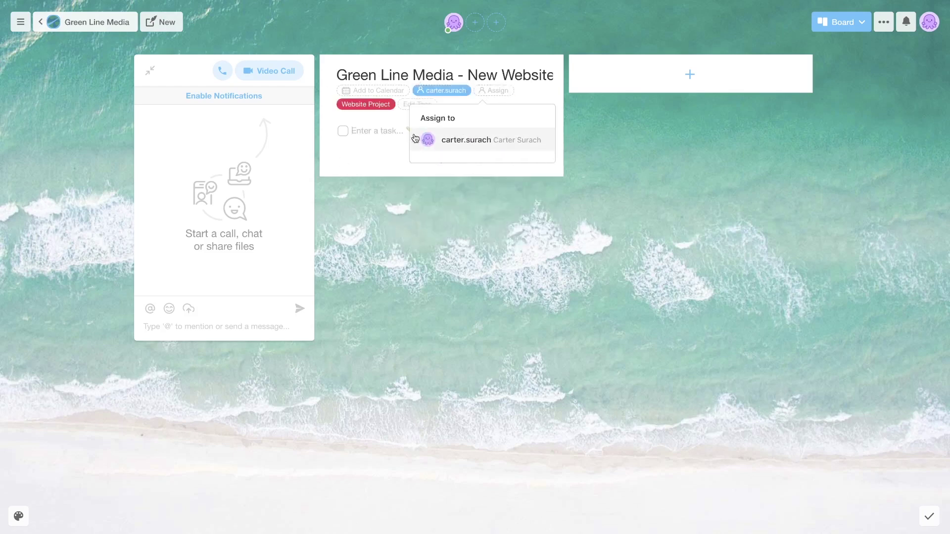
Set the project's date range to Aug 21 – Aug 31
click(338, 92)
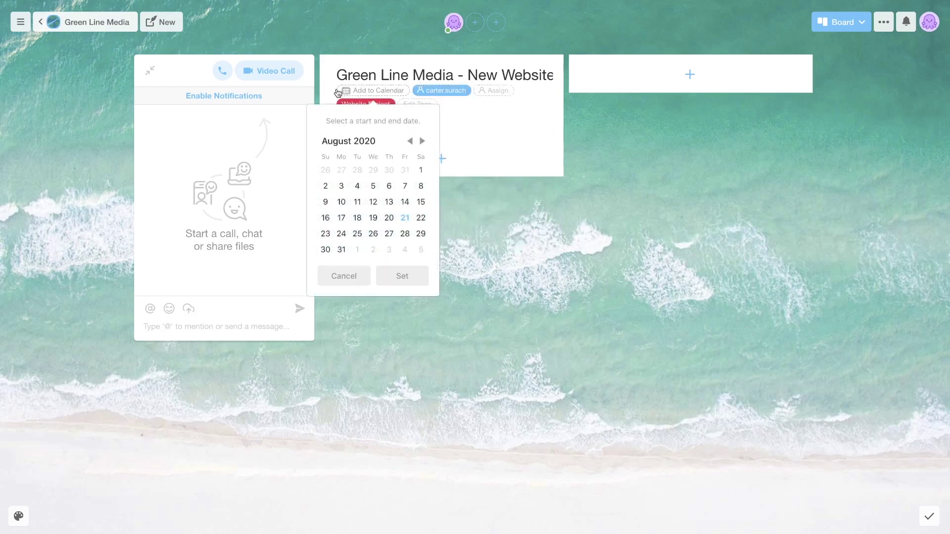
click(406, 218)
click(343, 249)
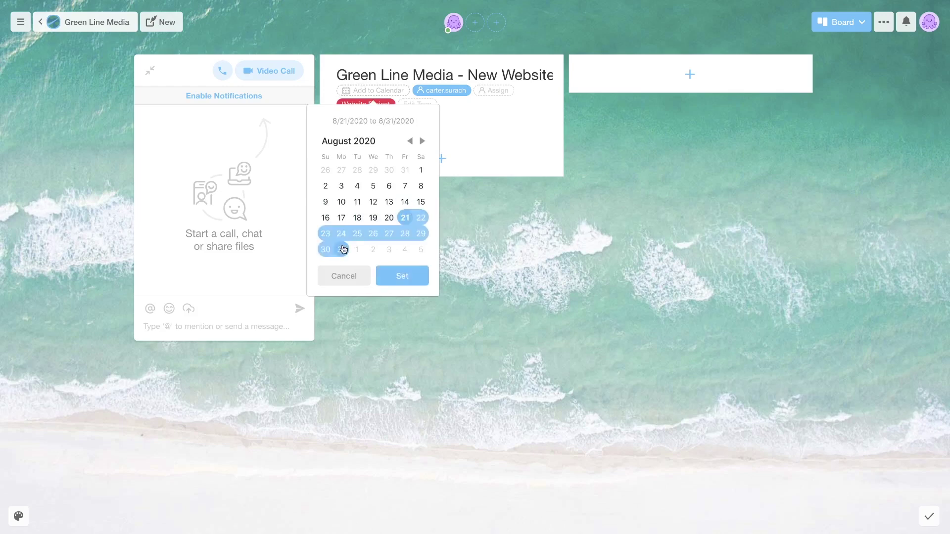
click(414, 279)
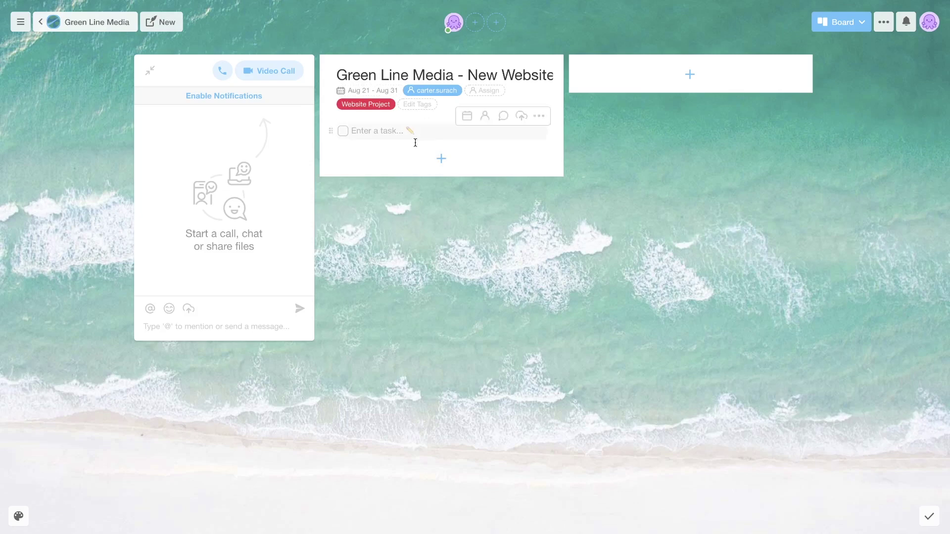
click(377, 129)
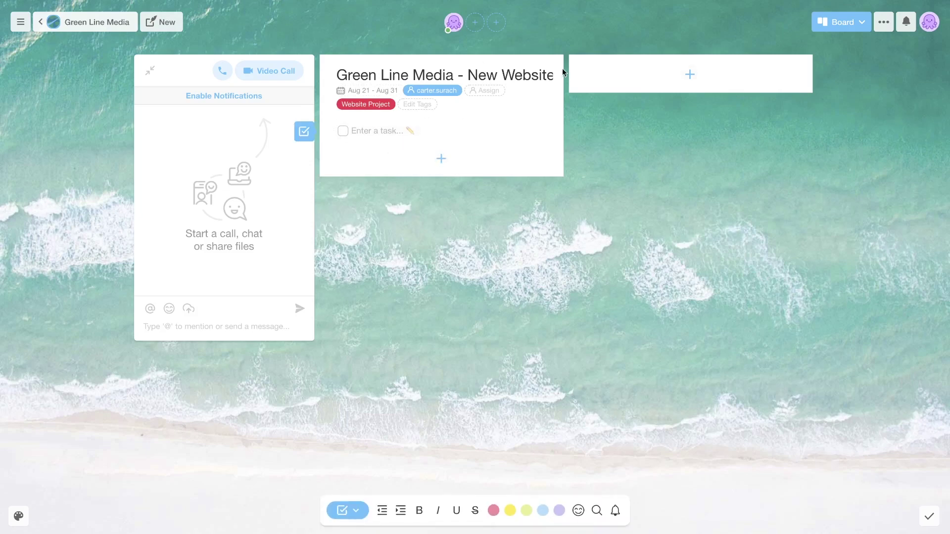
Add a bold, purple-highlighted 'Get Hosting Infrastructure Set-Up' heading with three subtasks
text(Get Hosting Infrastructure Set-Up)
key(Return)
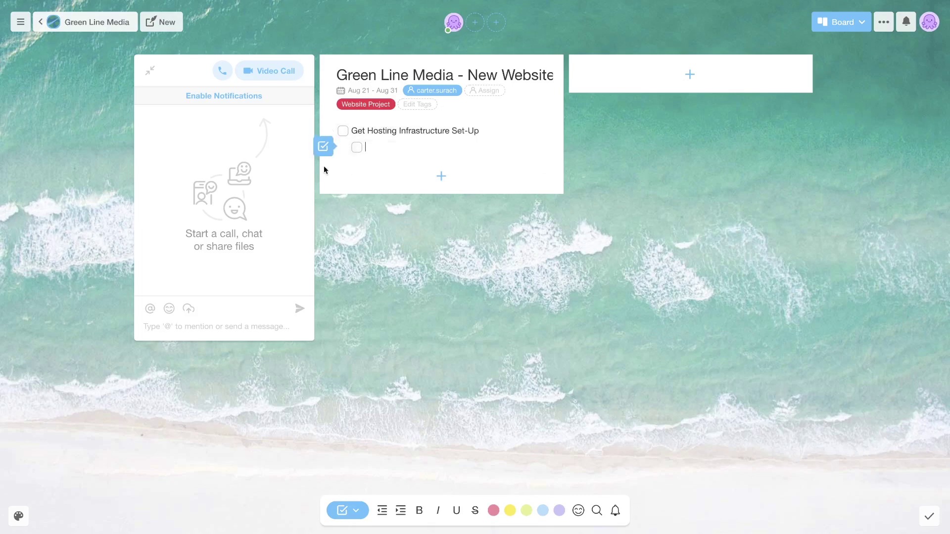
triple_click(351, 130)
click(360, 106)
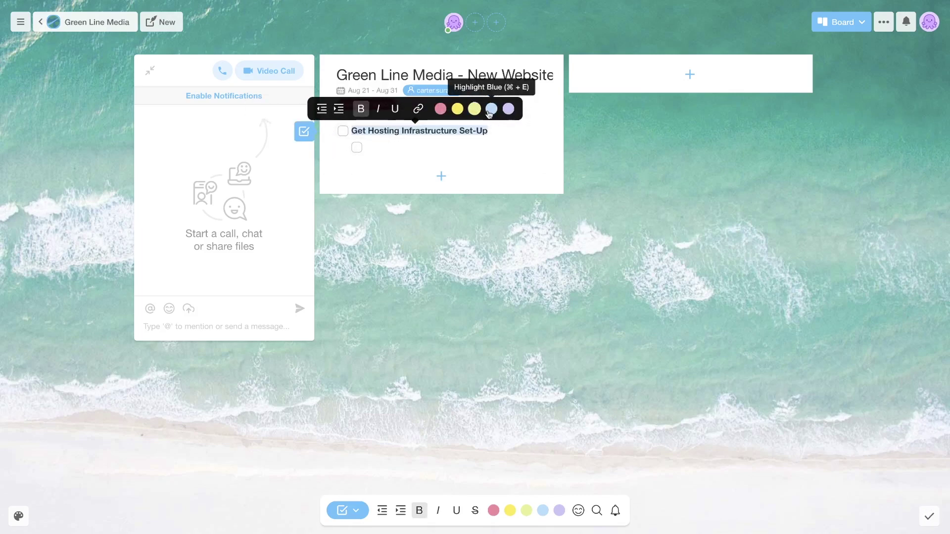
click(509, 109)
click(381, 147)
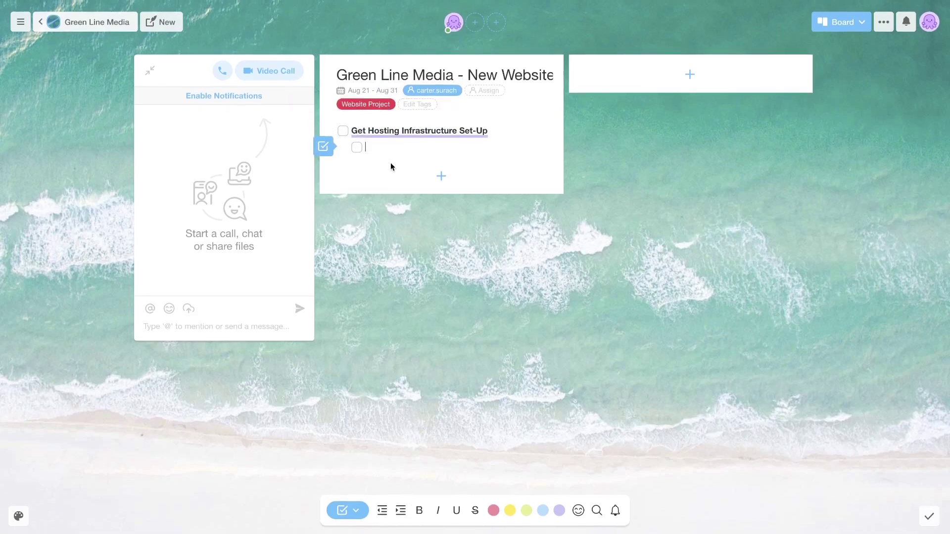
key(ctrl+v)
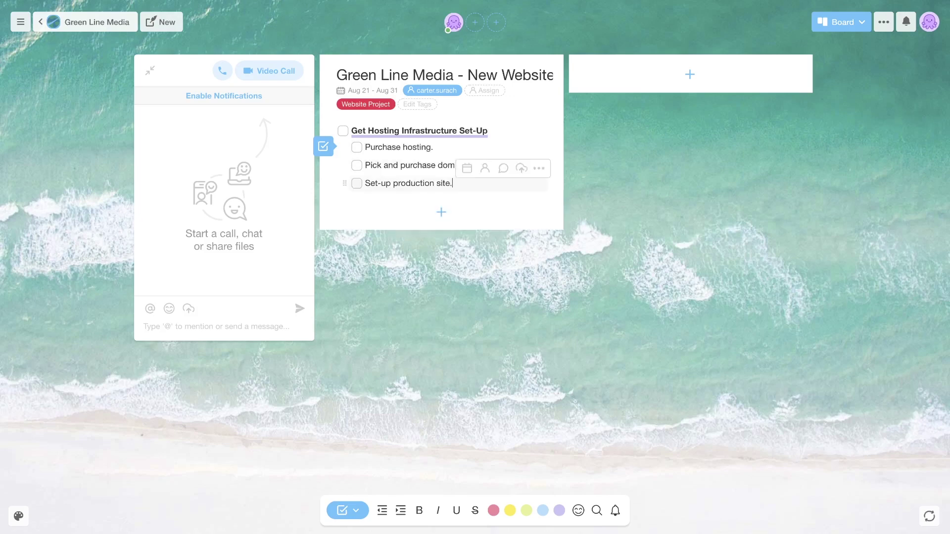
key(Return)
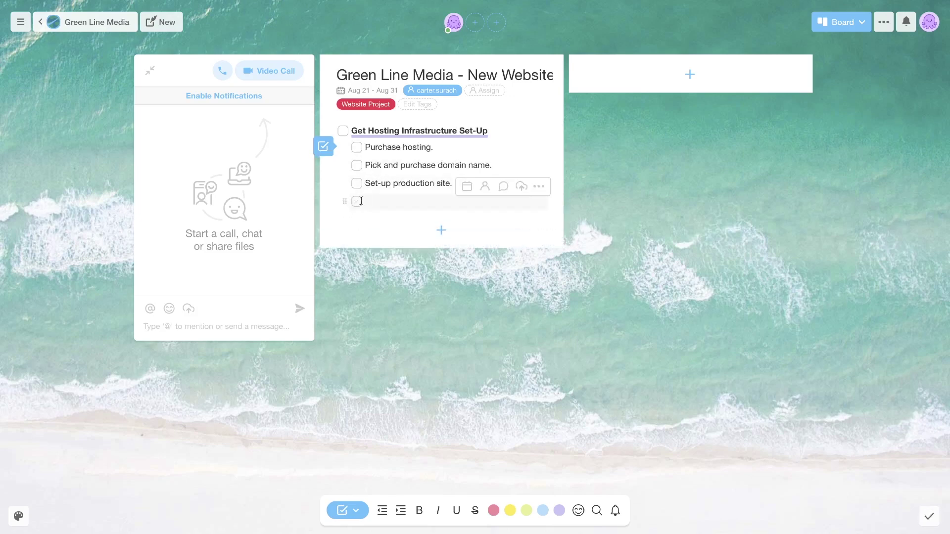
Drag an empty row into a new column as the bold 'Start Drafting The Website' group
mouse_move(345, 200)
mouse_down()
mouse_move(331, 190)
mouse_move(335, 176)
mouse_move(330, 206)
mouse_move(329, 198)
mouse_up()
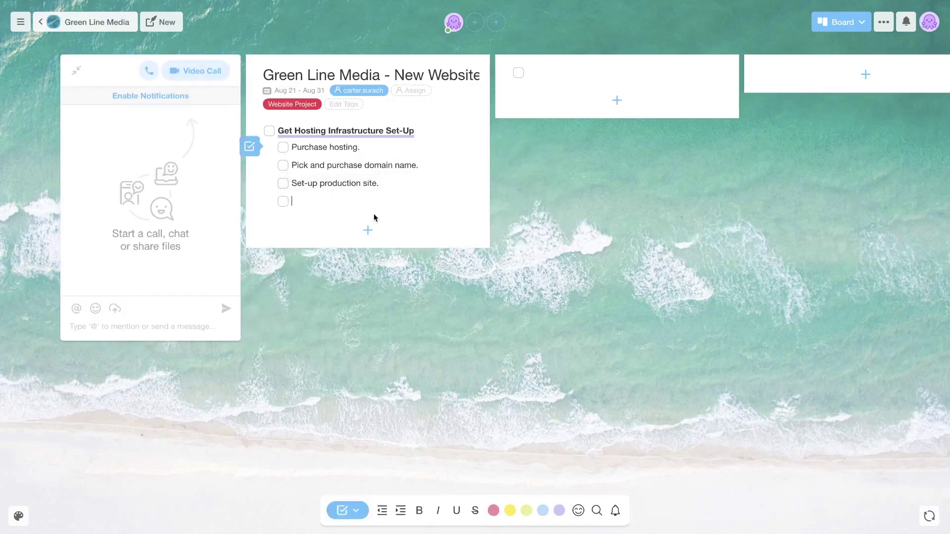
drag(272, 201, 269, 134)
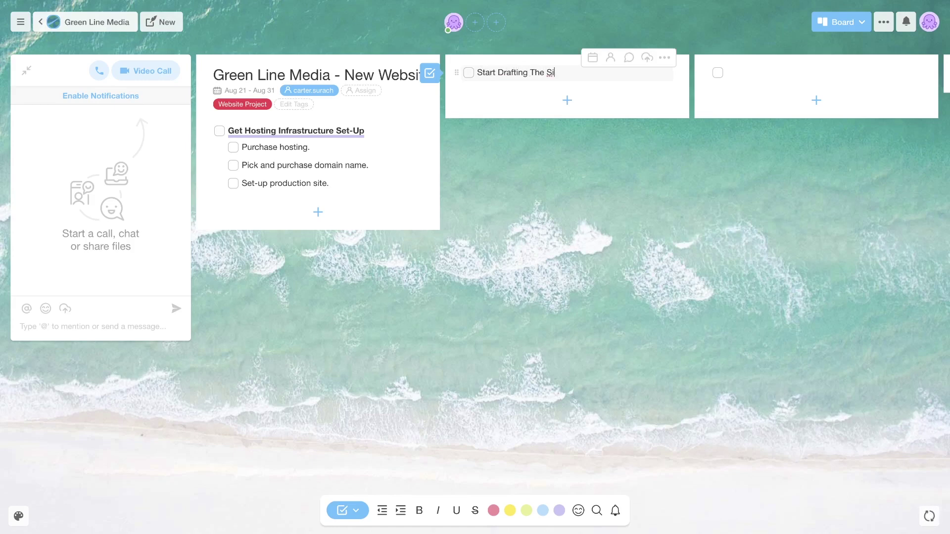
key(BackSpace)
key(BackSpace)
text(Website)
key(shift+Home)
key(ctrl+b)
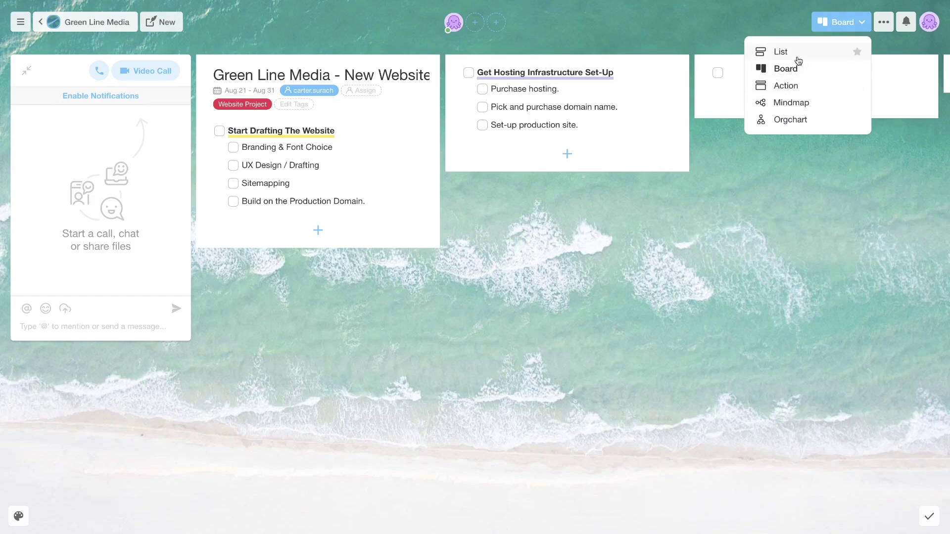
Switch the project to List view and edit the empty last line
click(797, 53)
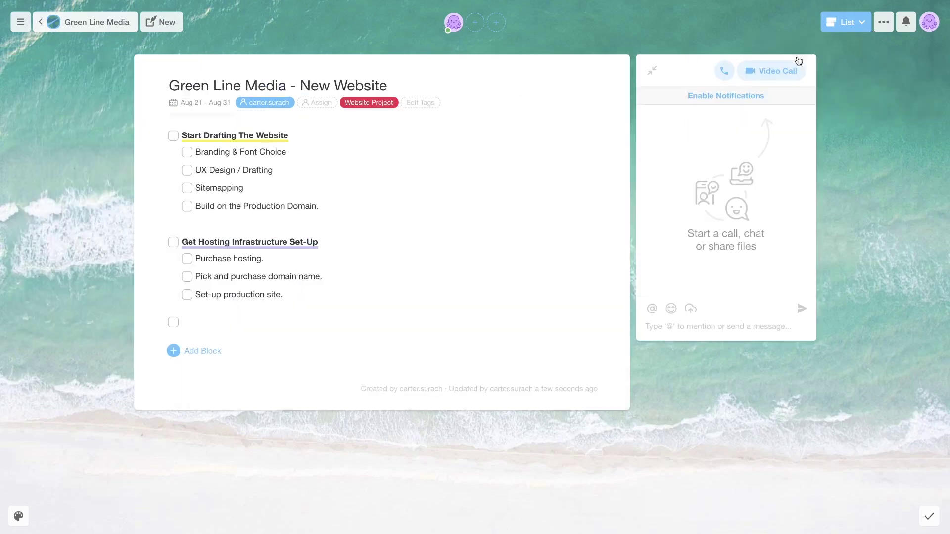
click(212, 319)
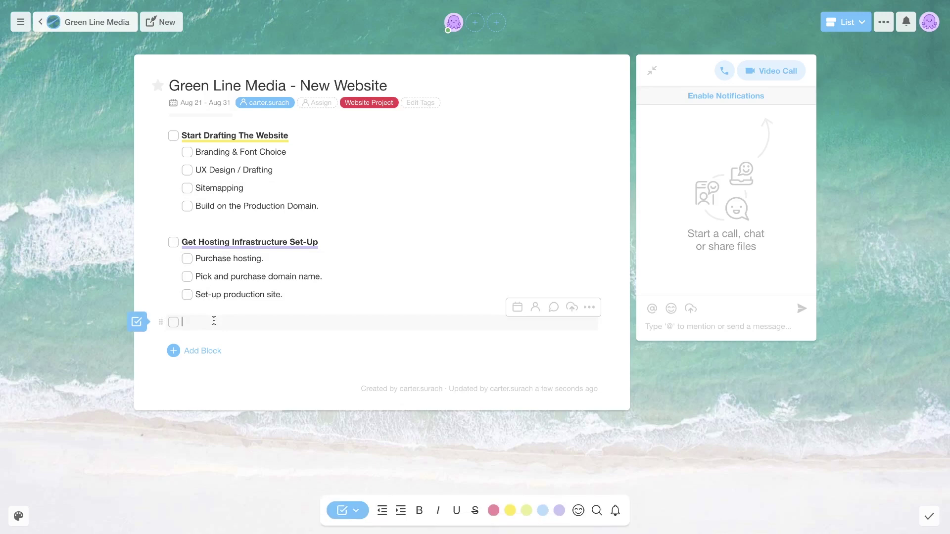
click(210, 225)
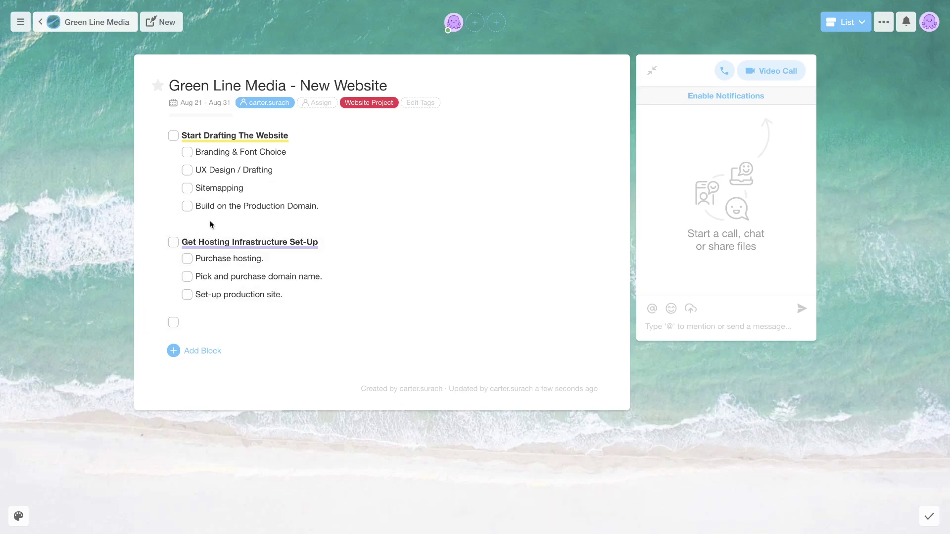
click(202, 320)
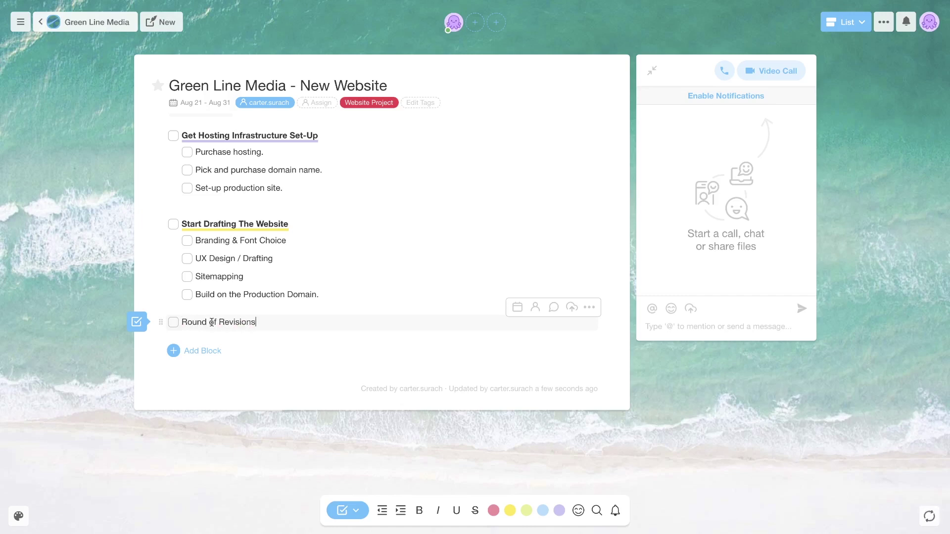
Make the 'Round of Revisions' heading bold with a red highlight
drag(256, 322, 184, 324)
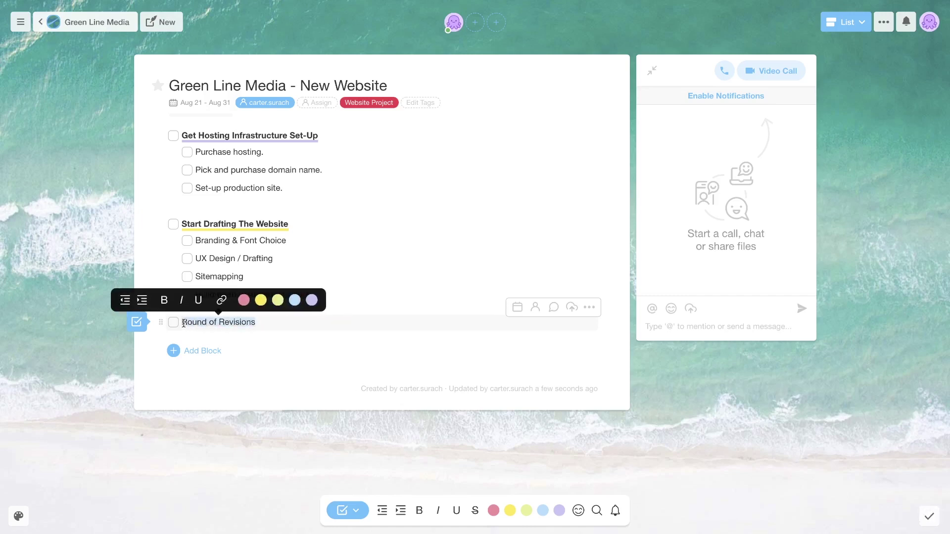
click(165, 300)
click(278, 301)
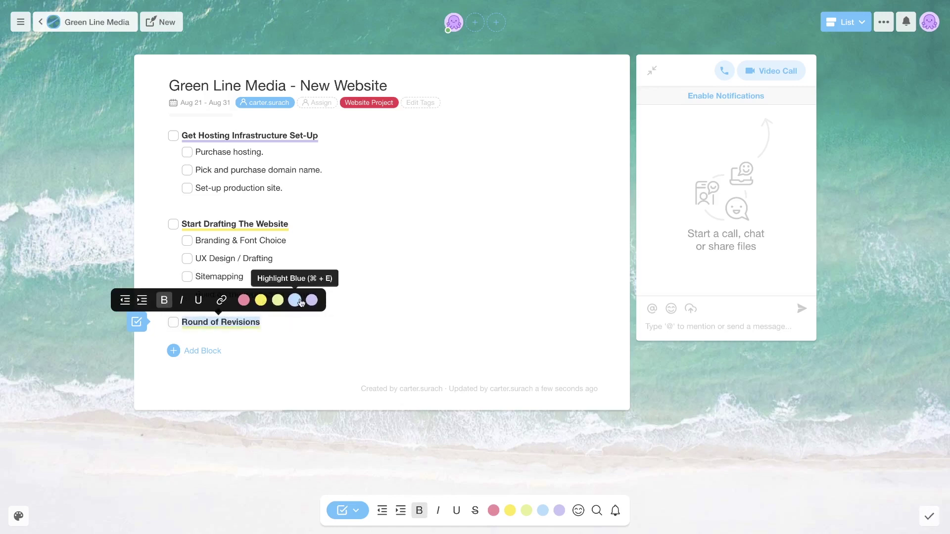
click(295, 301)
click(244, 300)
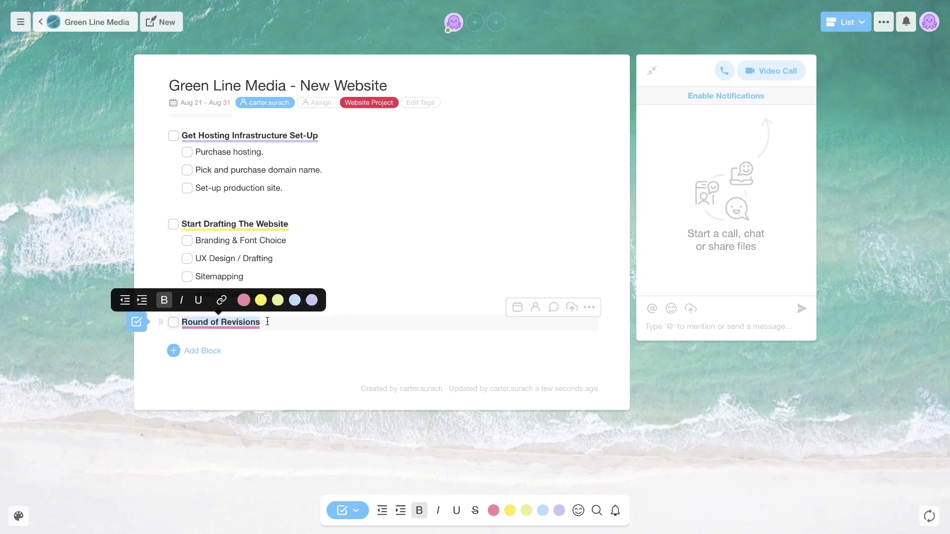
click(268, 322)
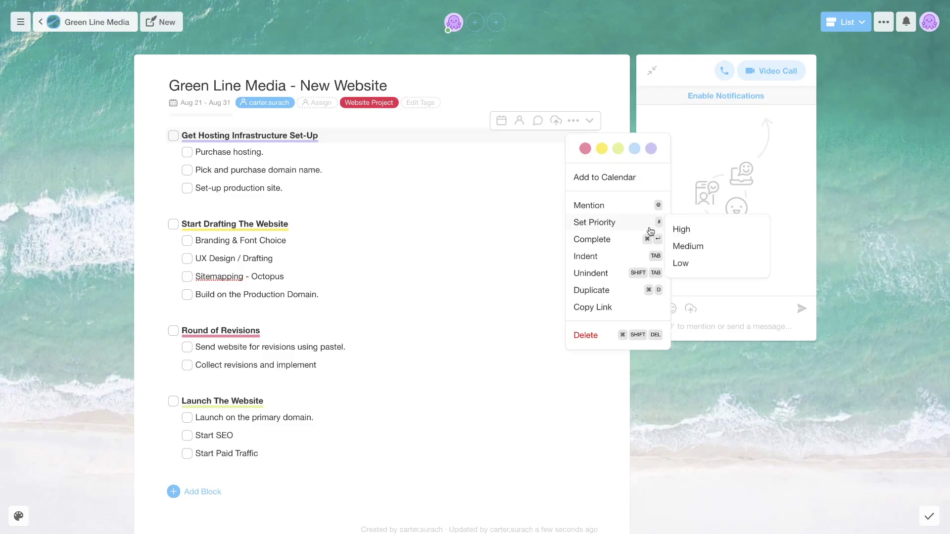
Close the task options menu and open the hosting heading's due date calendar
mouse_move(612, 183)
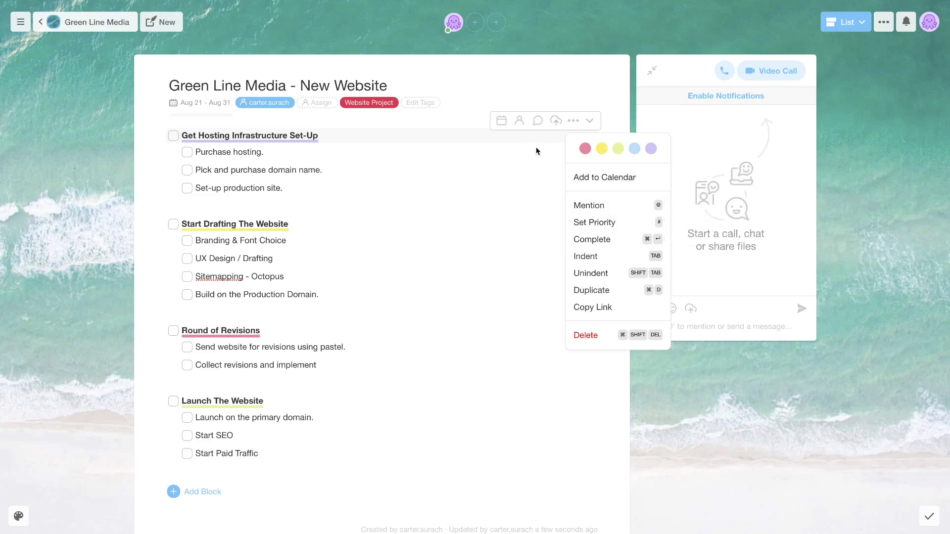
click(576, 122)
click(574, 120)
click(494, 131)
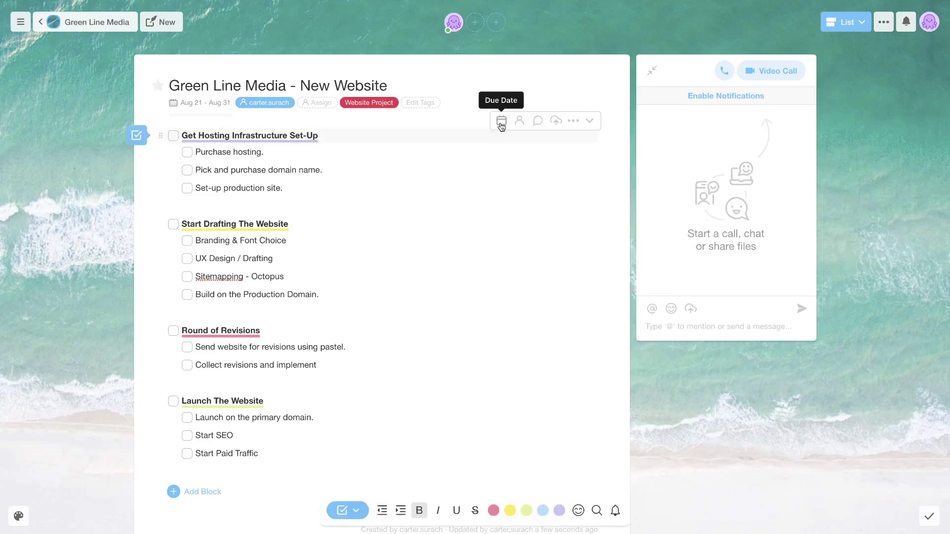
click(502, 122)
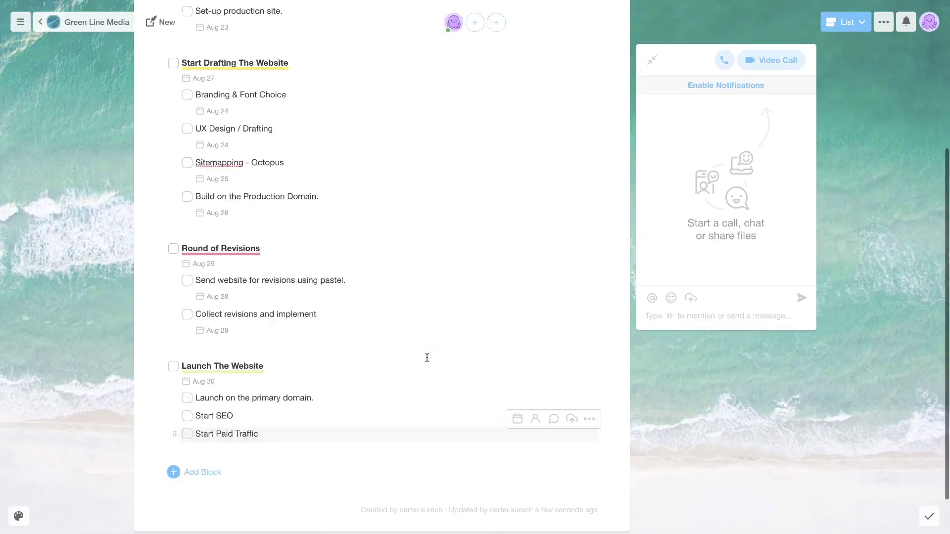
scroll(416, 231, up, 5)
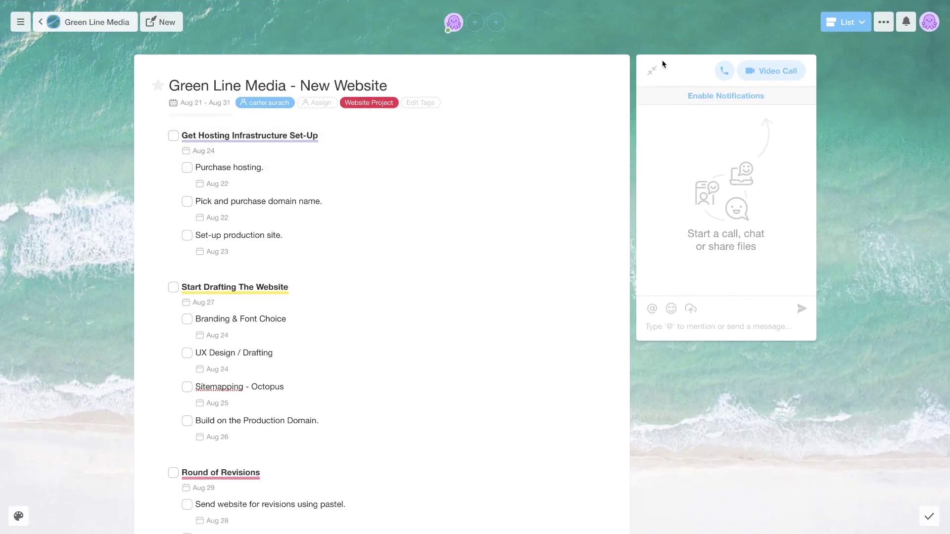
View the project as a Mindmap and bring up the hosting card's Add to Calendar option
click(852, 27)
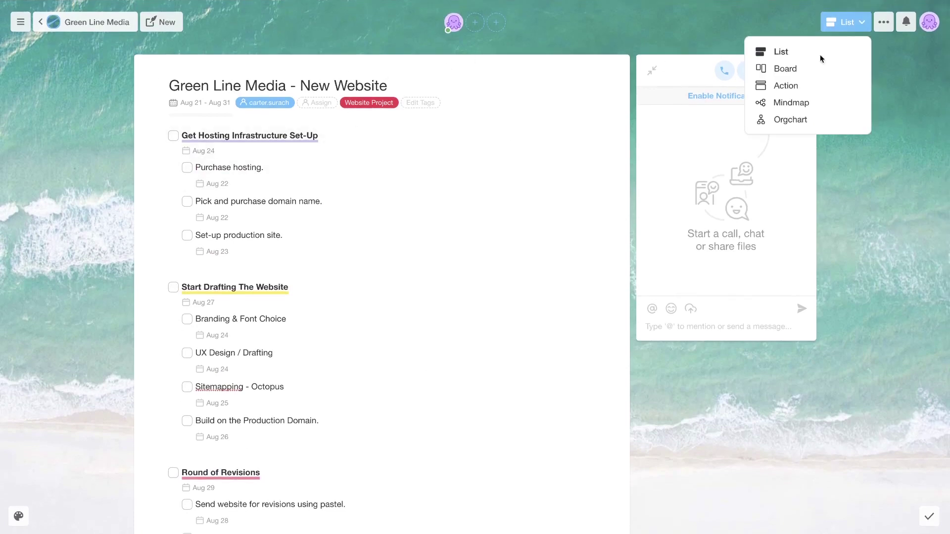
click(791, 103)
scroll(397, 205, down, 5)
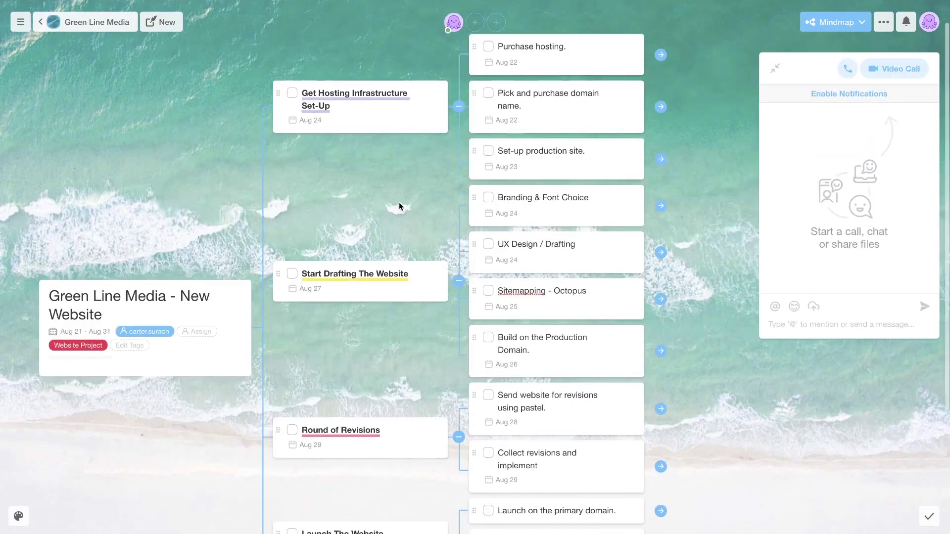
scroll(399, 203, down, 2)
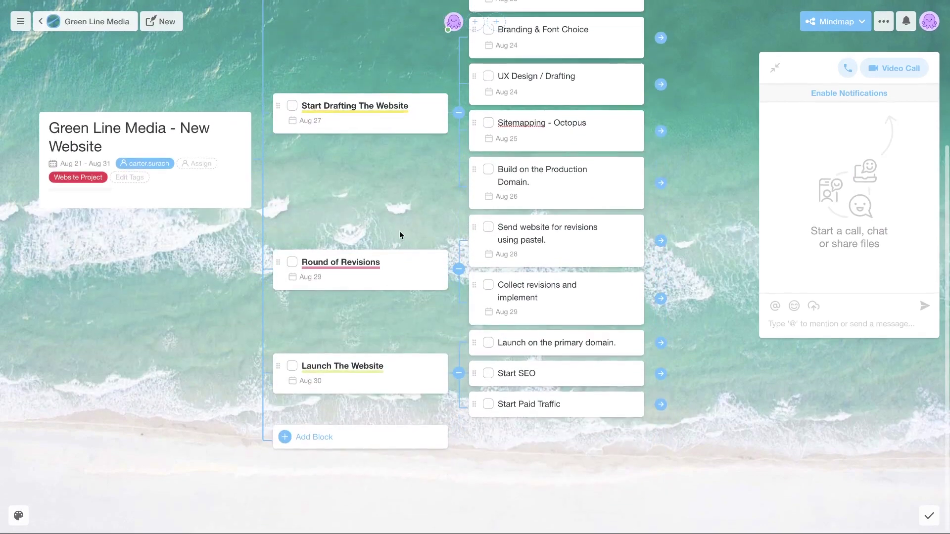
scroll(399, 230, up, 5)
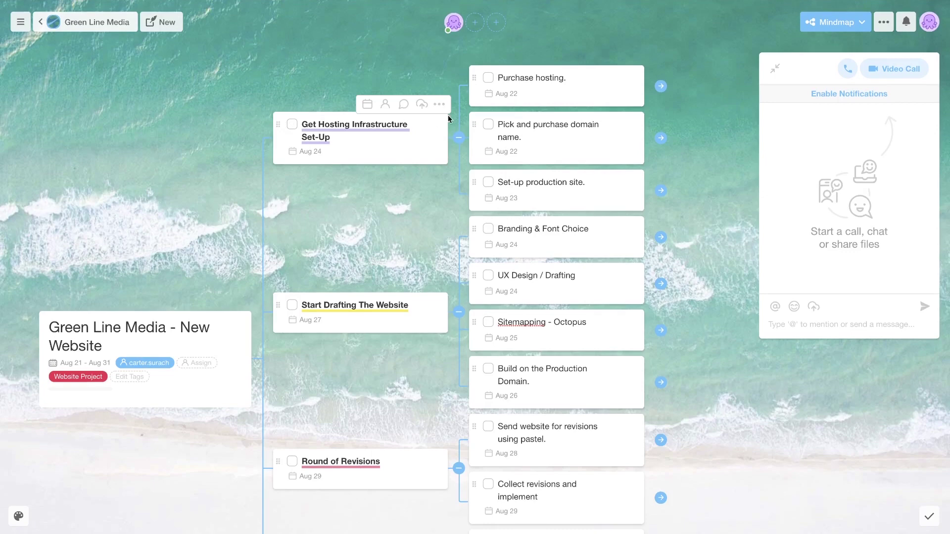
click(439, 104)
mouse_move(462, 162)
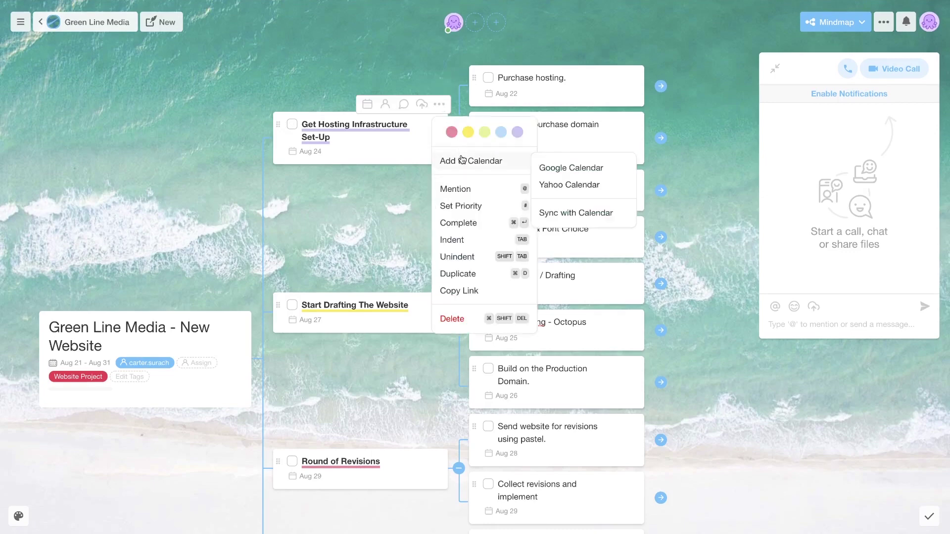